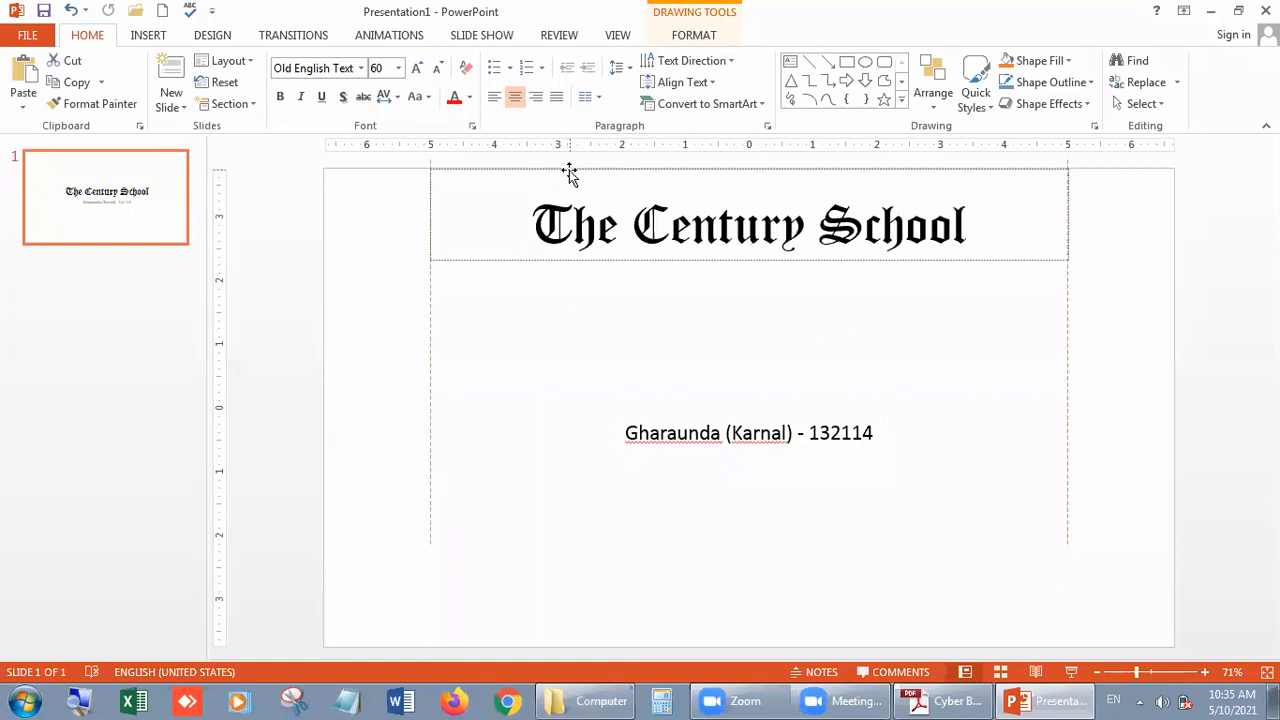
# - Shrink the address line's text box to about one line high and place it just beneath the school title
pyautogui.click(724, 433)
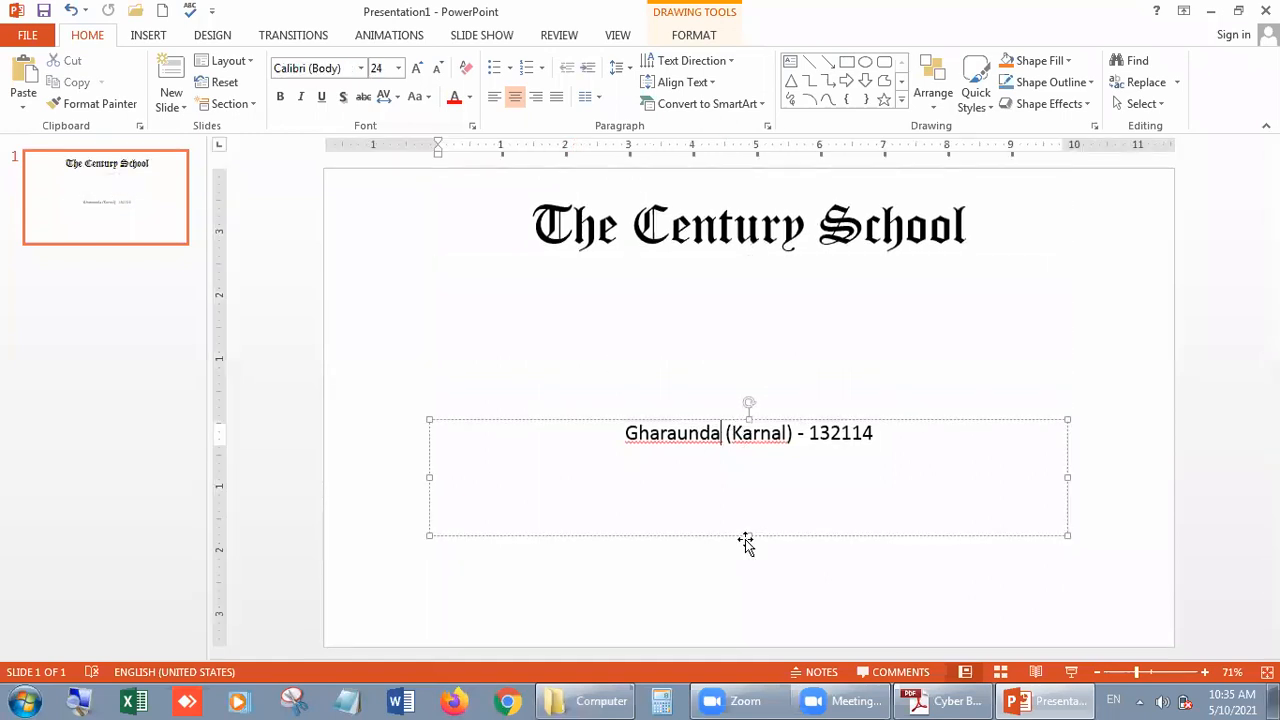
pyautogui.moveTo(748, 535)
pyautogui.mouseDown()
pyautogui.moveTo(743, 449)
pyautogui.moveTo(769, 269)
pyautogui.mouseUp()
pyautogui.click(769, 269)
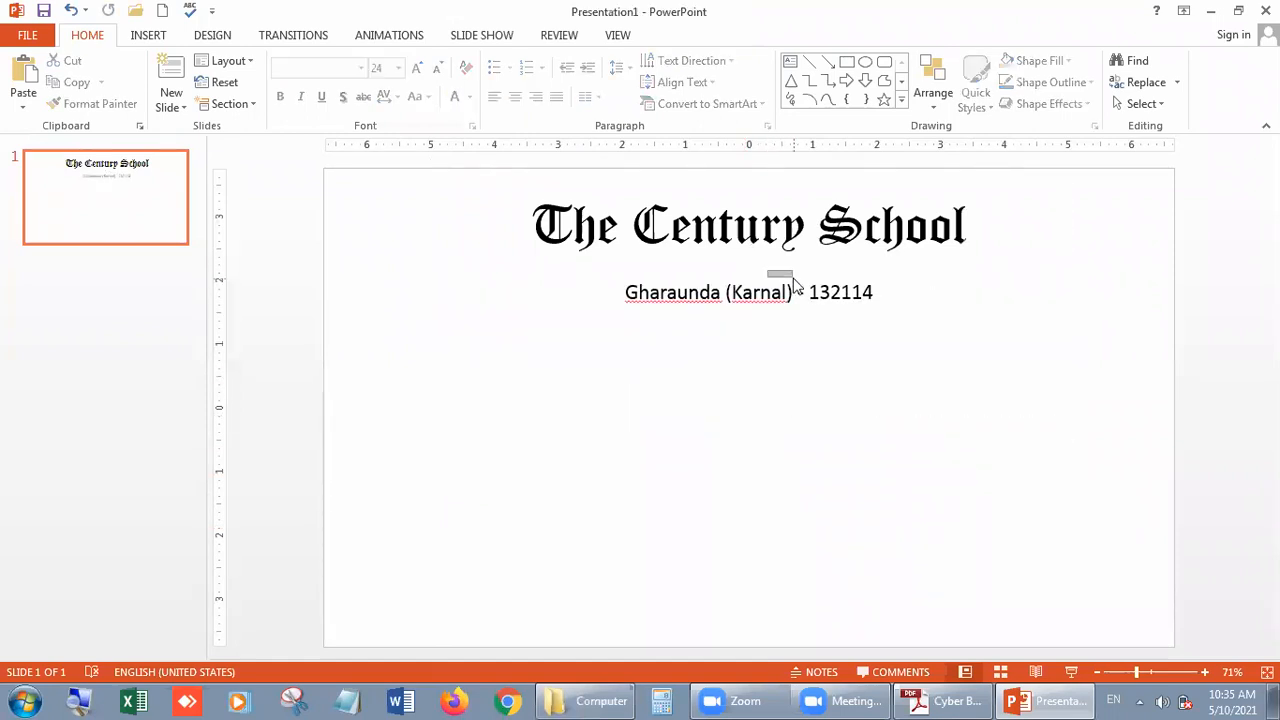
pyautogui.click(762, 292)
pyautogui.moveTo(783, 280); pyautogui.dragTo(783, 276)
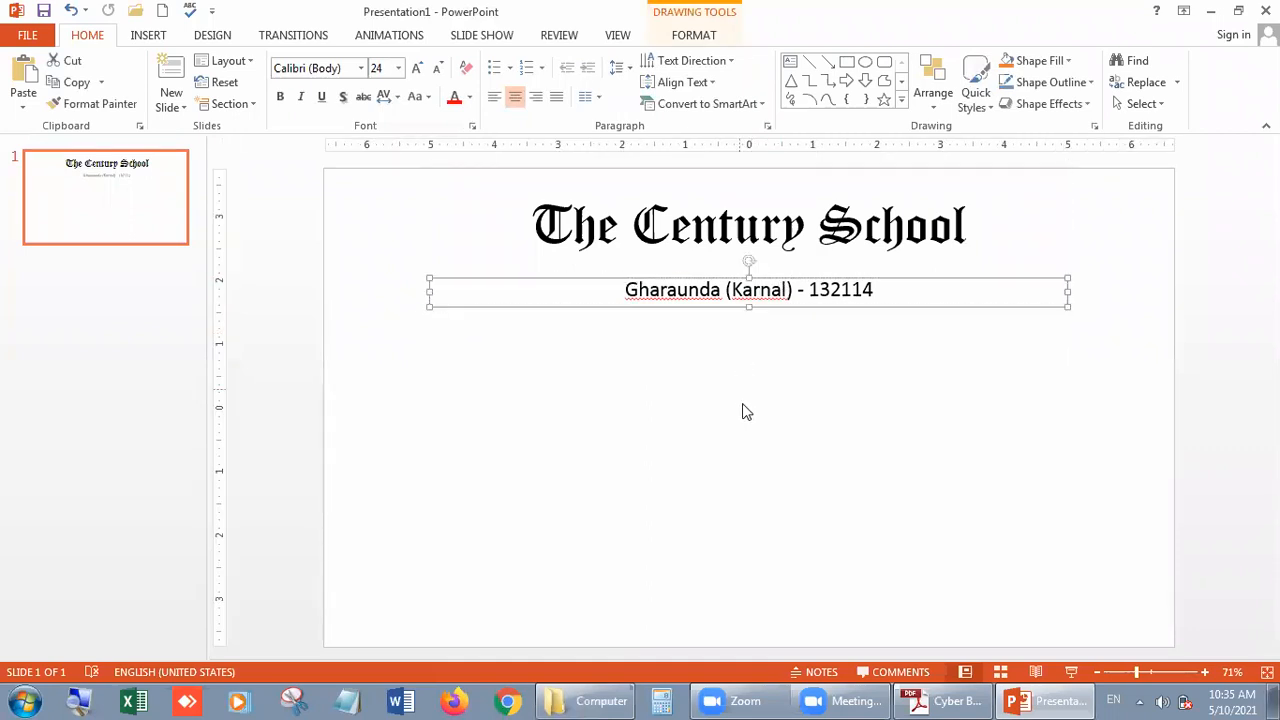
pyautogui.click(847, 539)
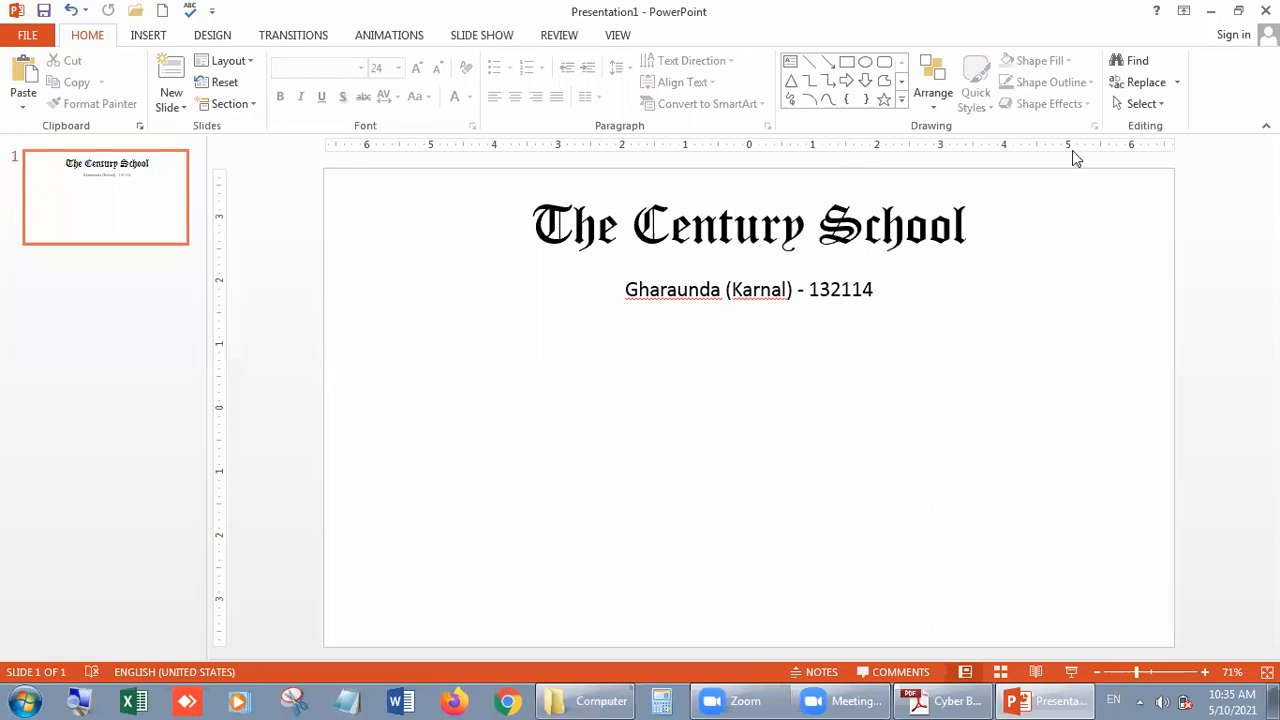
pyautogui.click(1140, 701)
pyautogui.click(1057, 697)
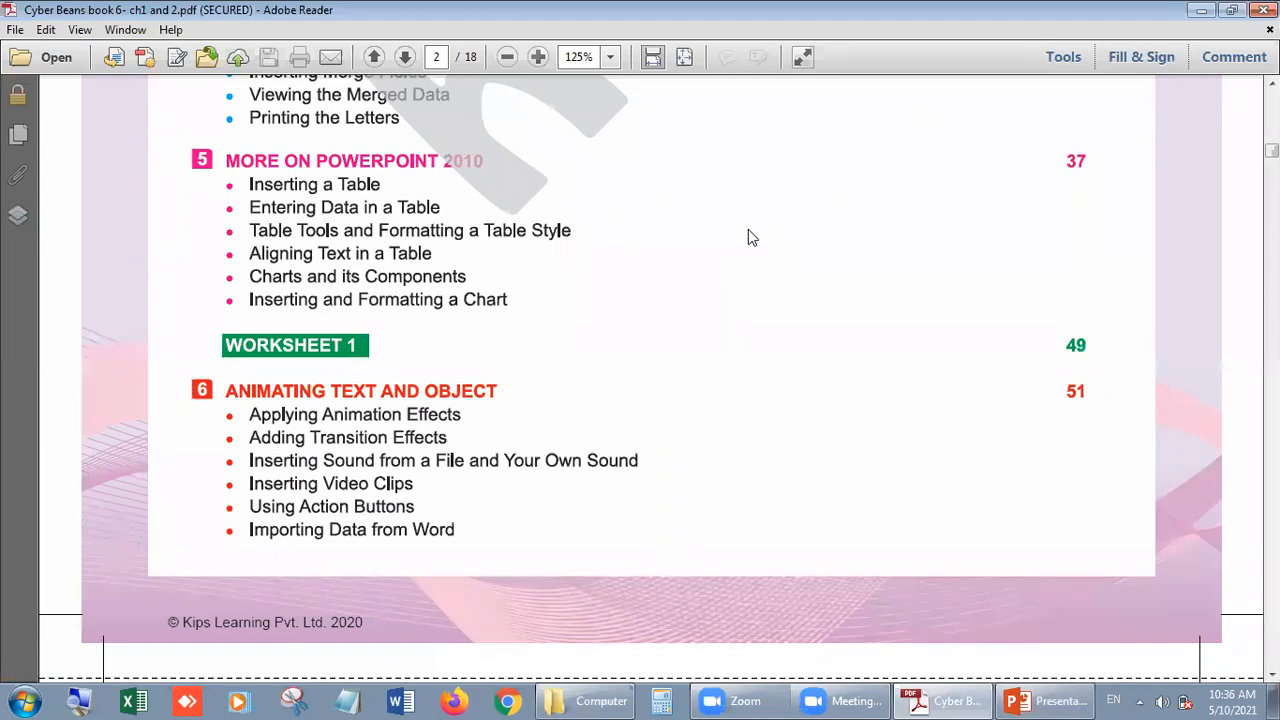
pyautogui.click(1050, 700)
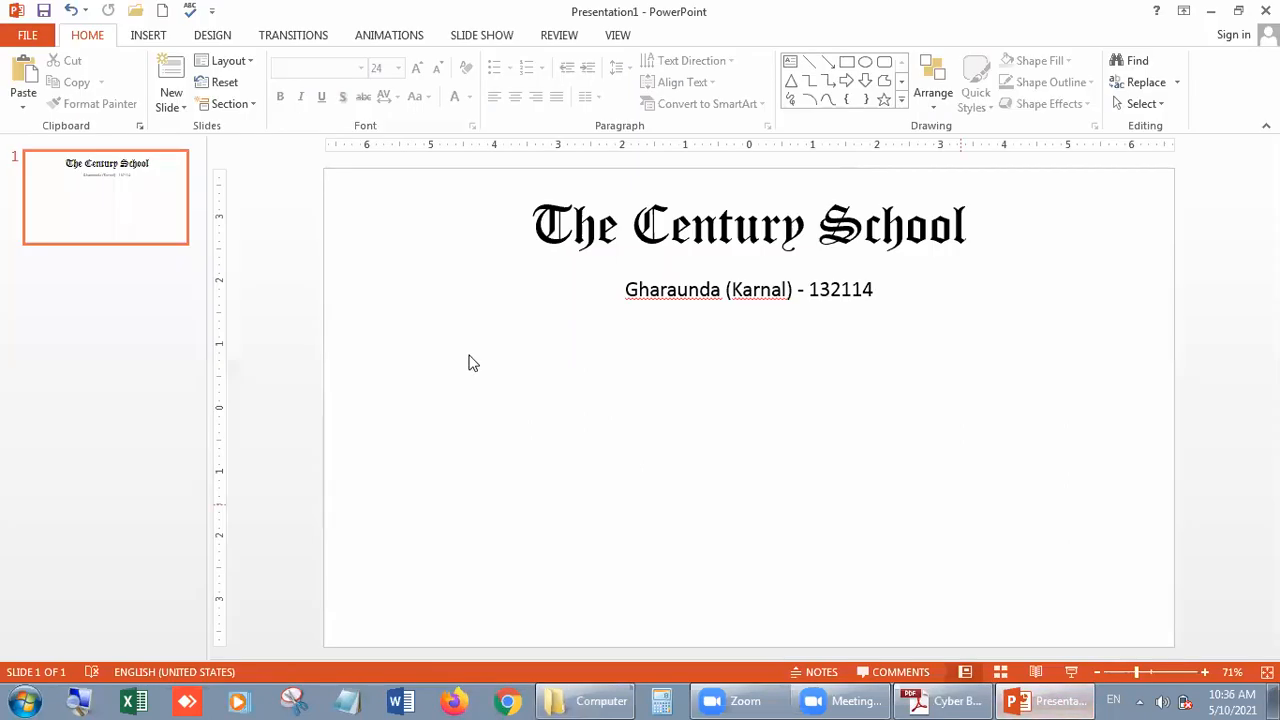
pyautogui.click(895, 307)
pyautogui.click(836, 336)
pyautogui.click(150, 38)
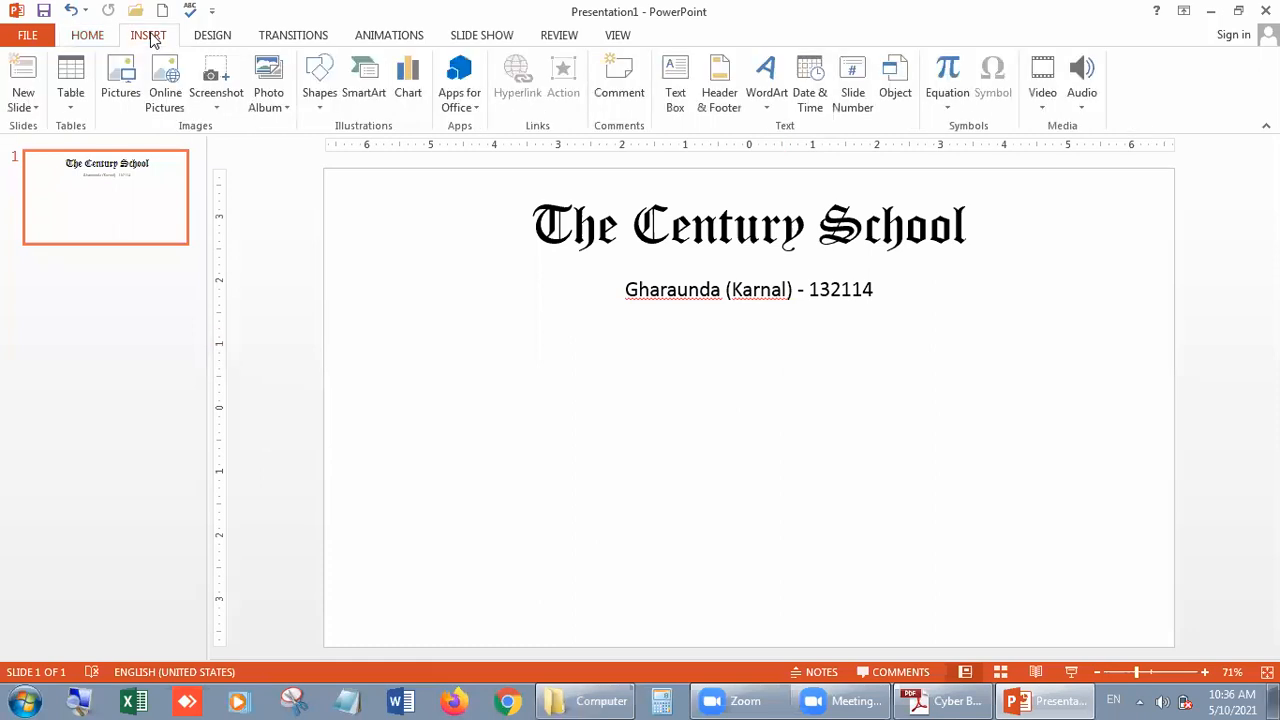
pyautogui.click(71, 110)
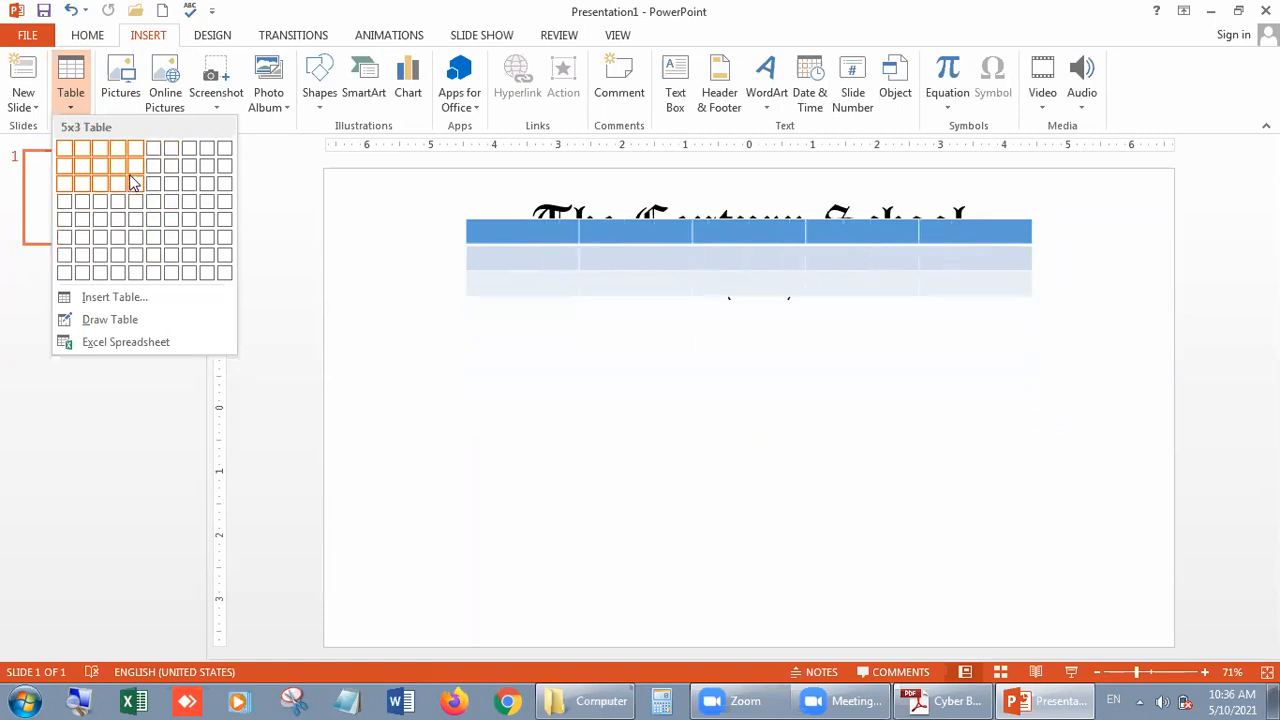
pyautogui.click(100, 181)
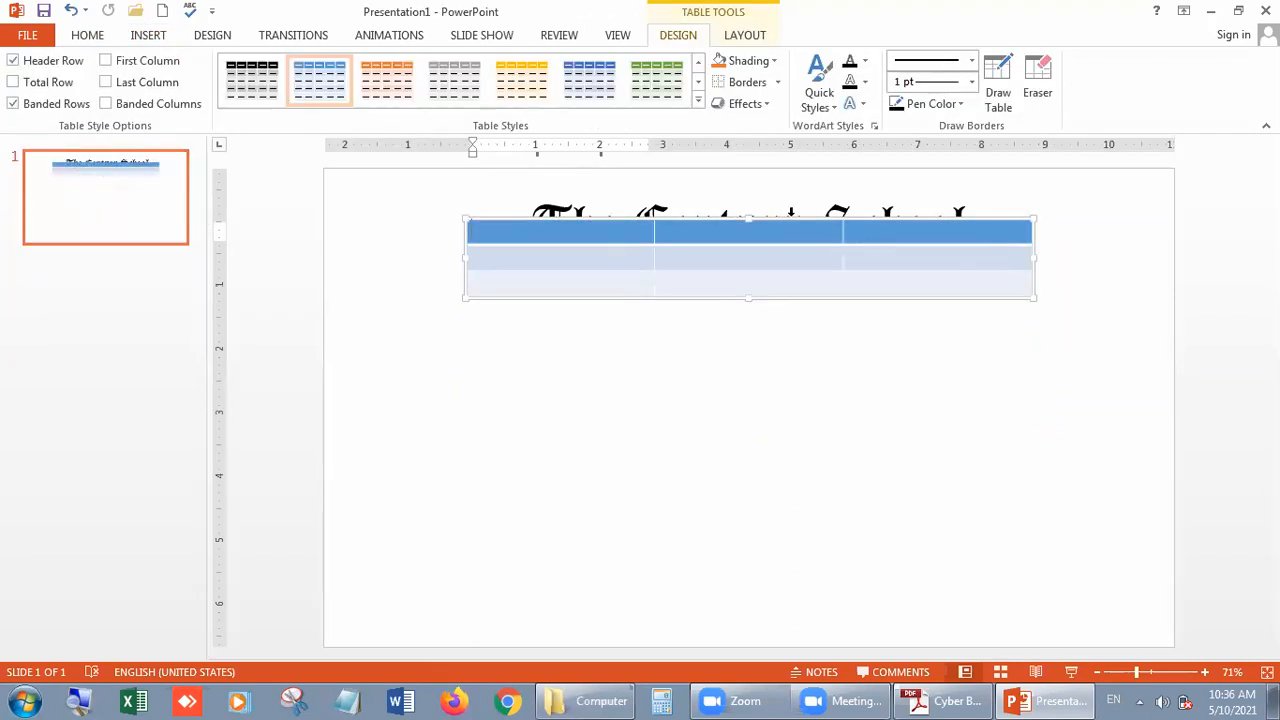
pyautogui.moveTo(786, 218); pyautogui.dragTo(783, 328)
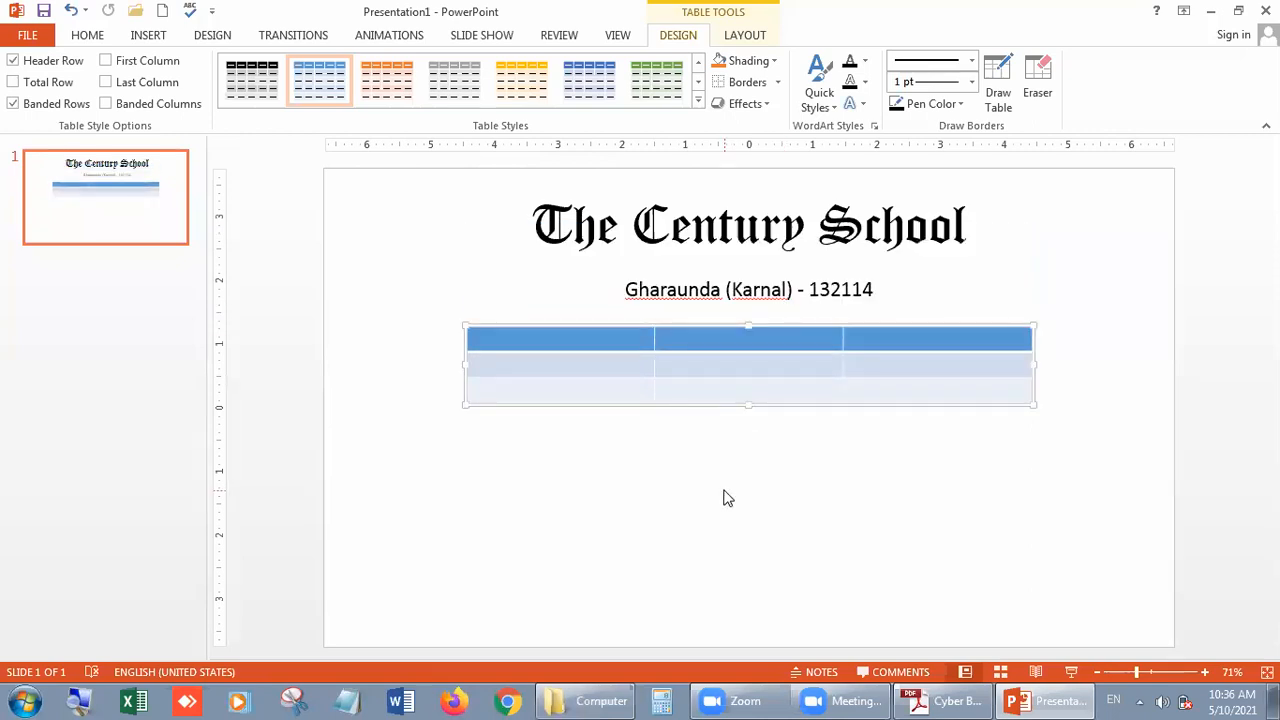
pyautogui.hotkey('ctrl', 'z')
pyautogui.hotkey('ctrl', 'z')
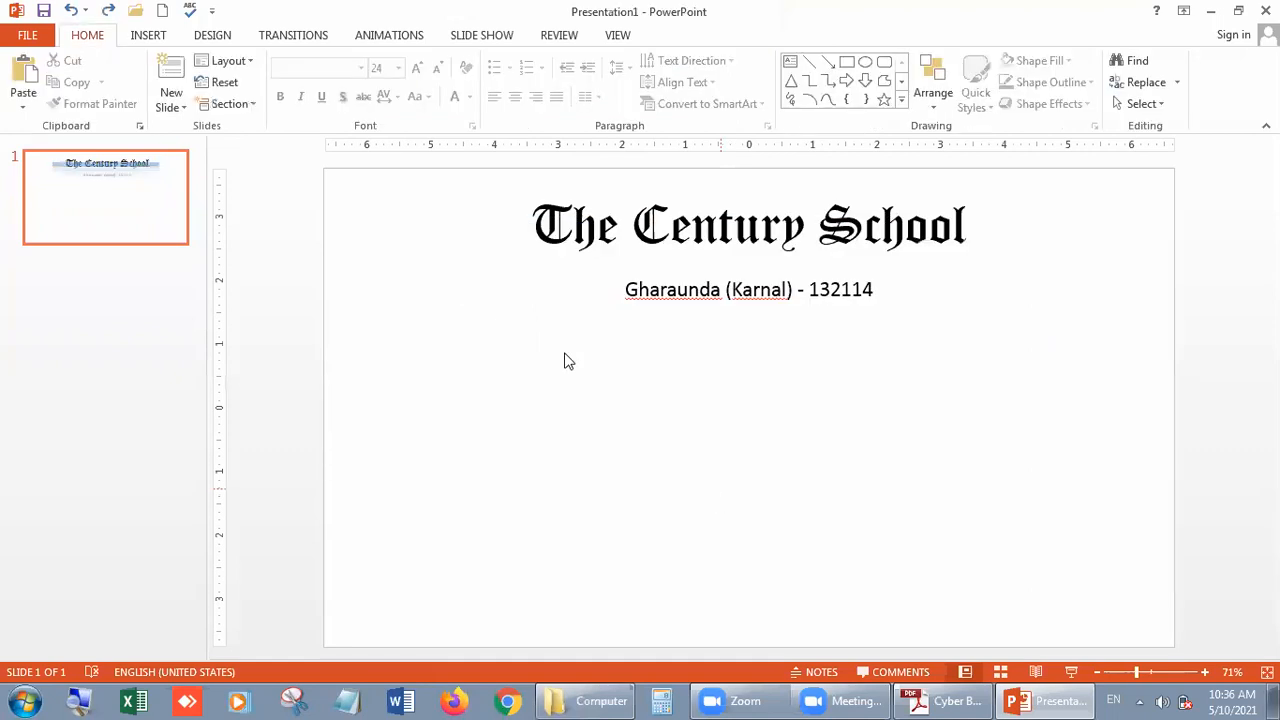
# - Insert a 4x4 table on the slide and move it below the address line
pyautogui.click(148, 36)
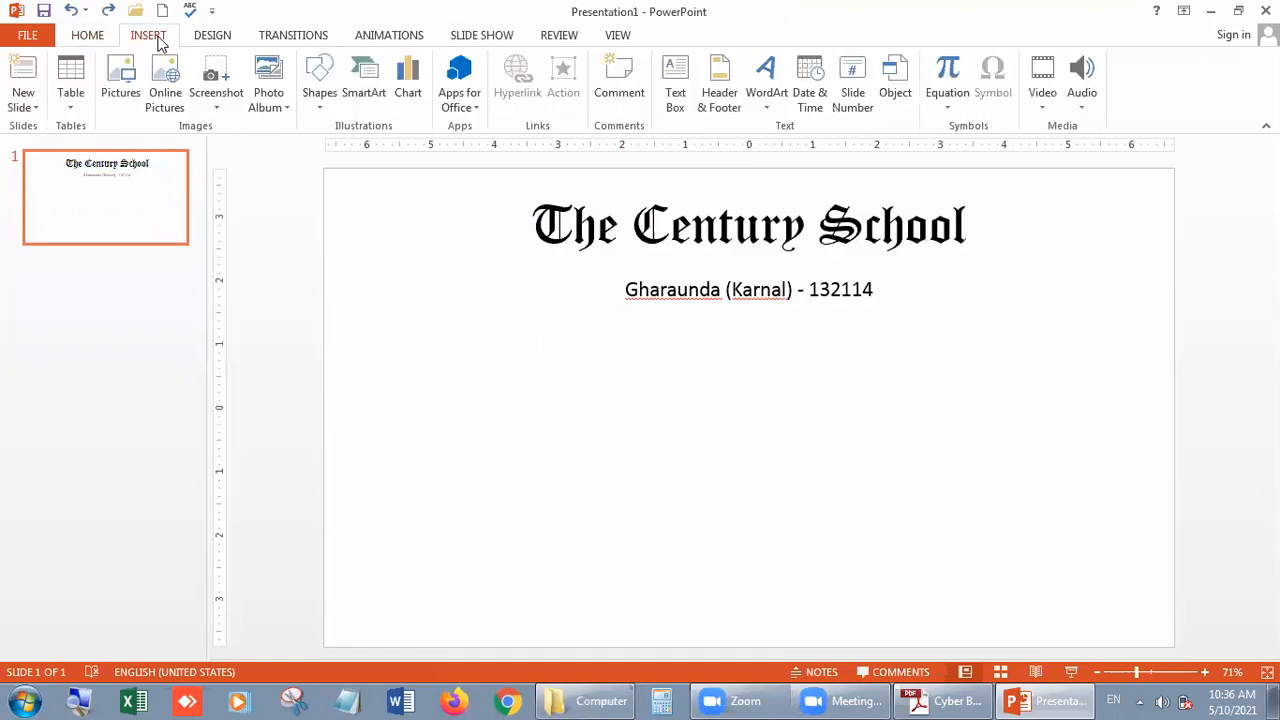
pyautogui.click(66, 109)
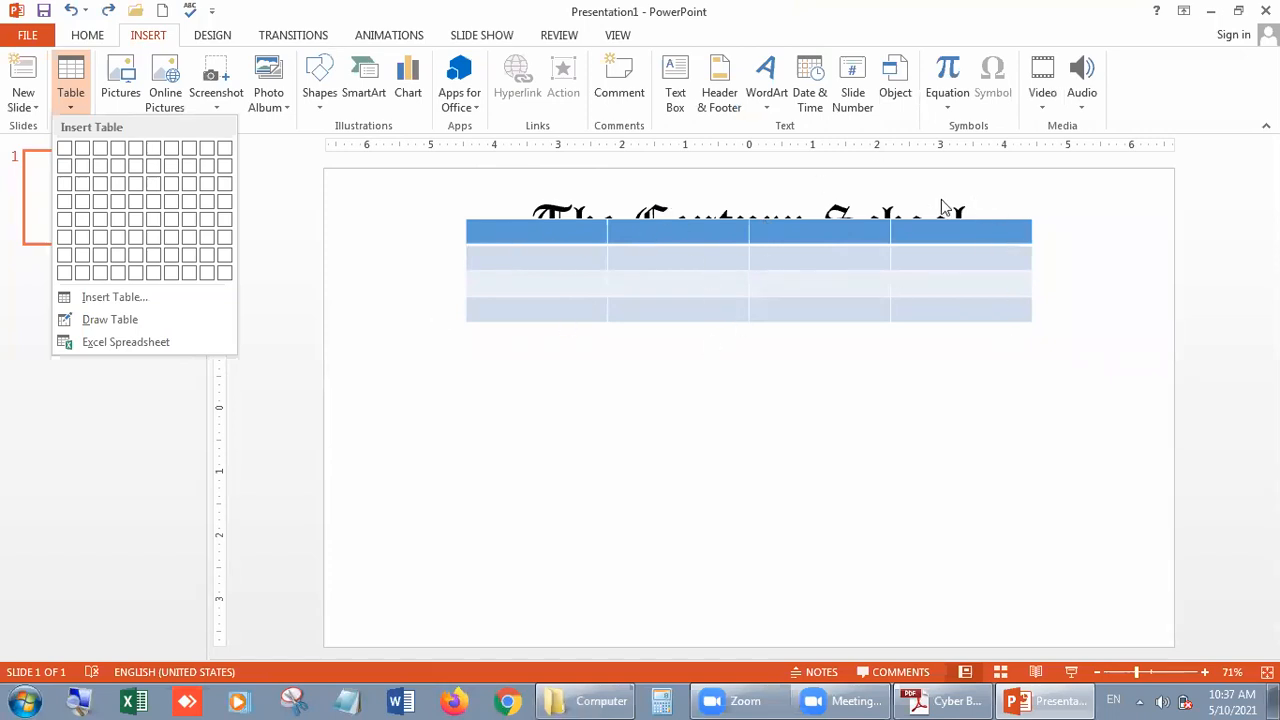
pyautogui.click(118, 202)
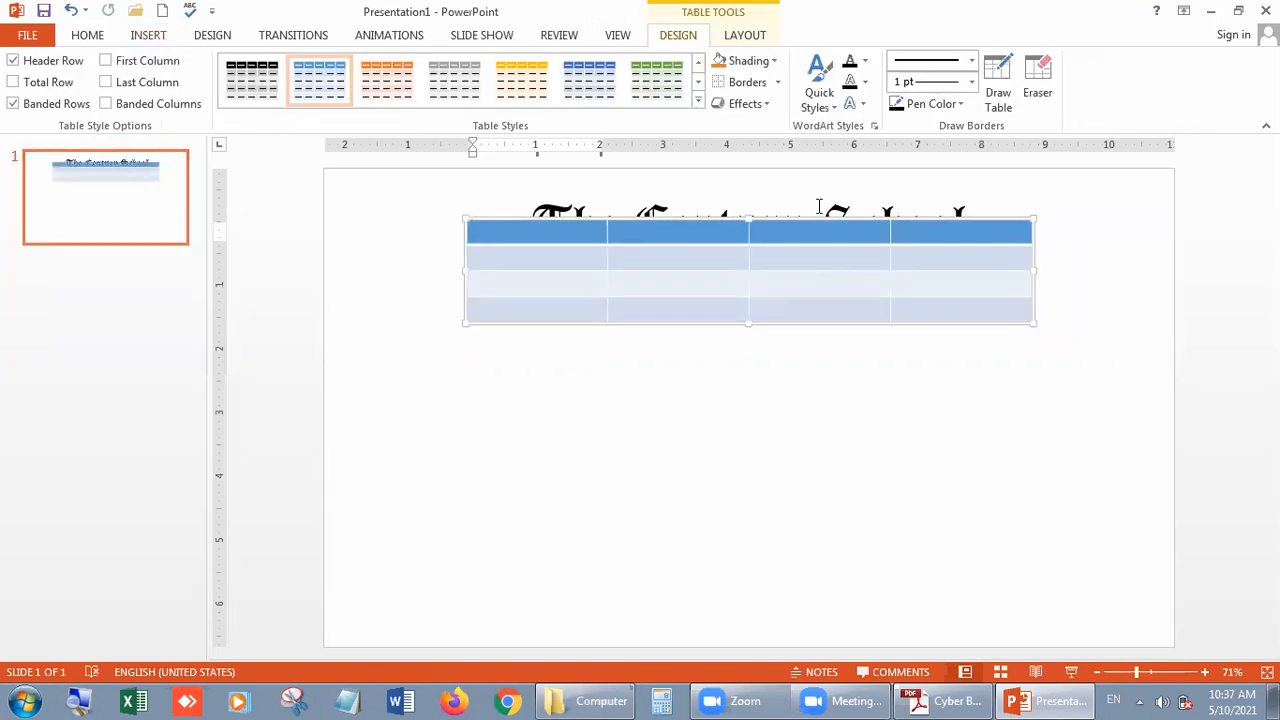
pyautogui.moveTo(796, 224); pyautogui.dragTo(820, 336)
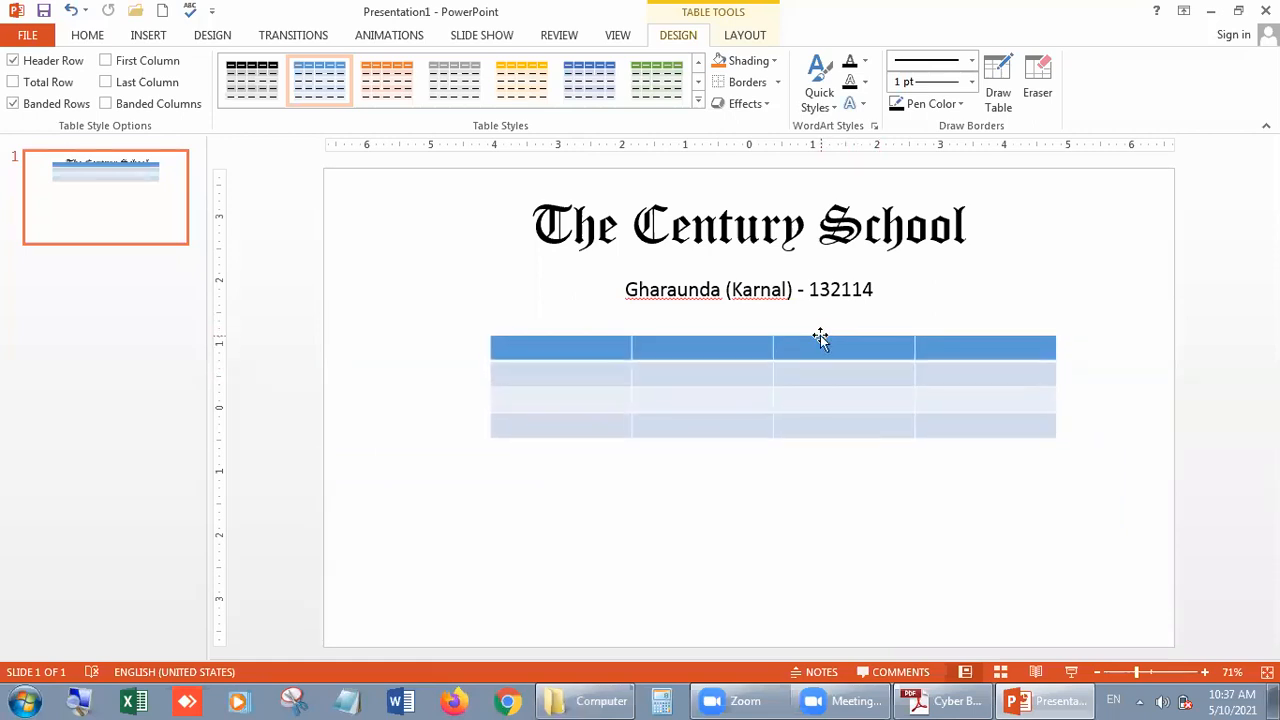
pyautogui.click(771, 521)
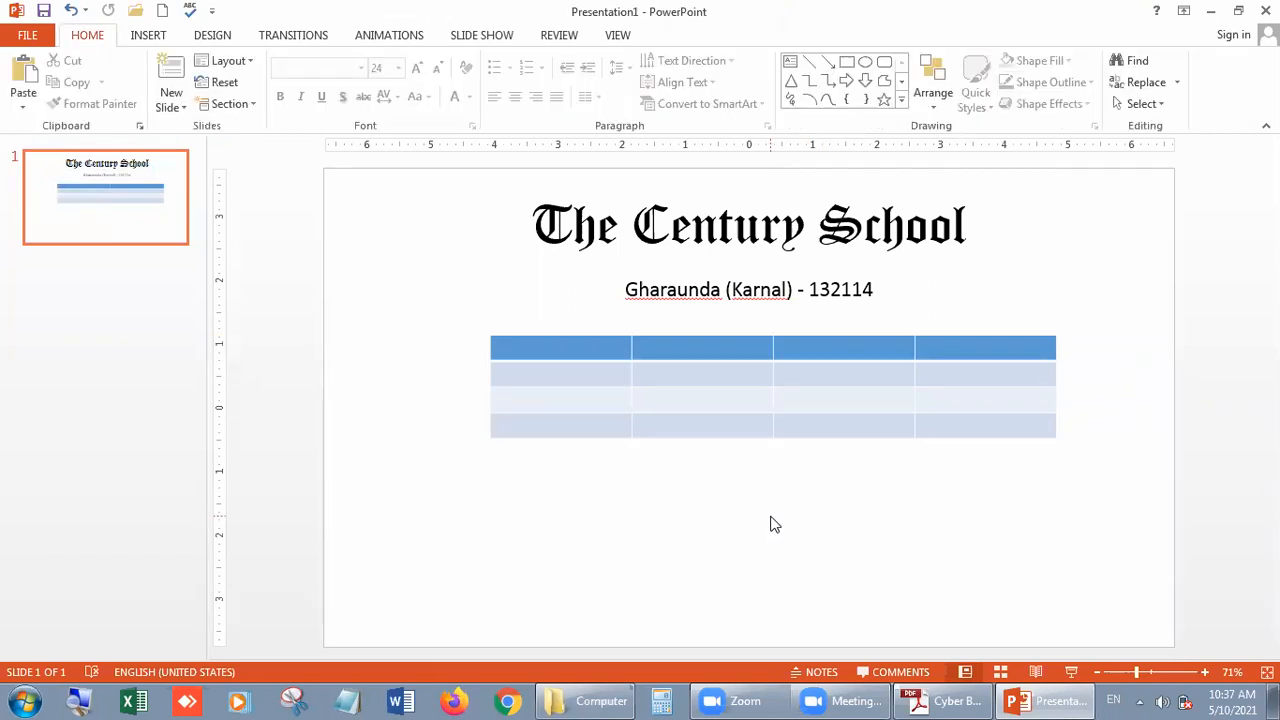
# - Fill the table's header row with Roll No., Name, Class and %age
pyautogui.click(577, 346)
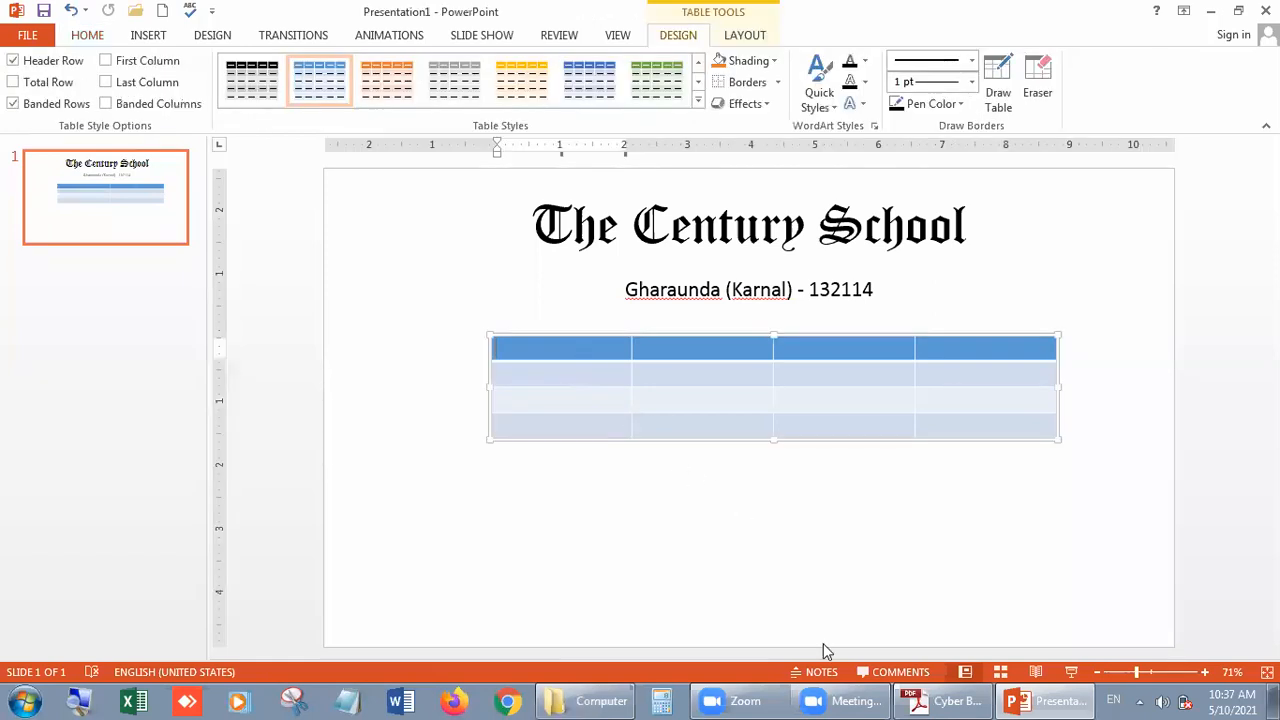
pyautogui.write('Roll No.')
pyautogui.press('Tab')
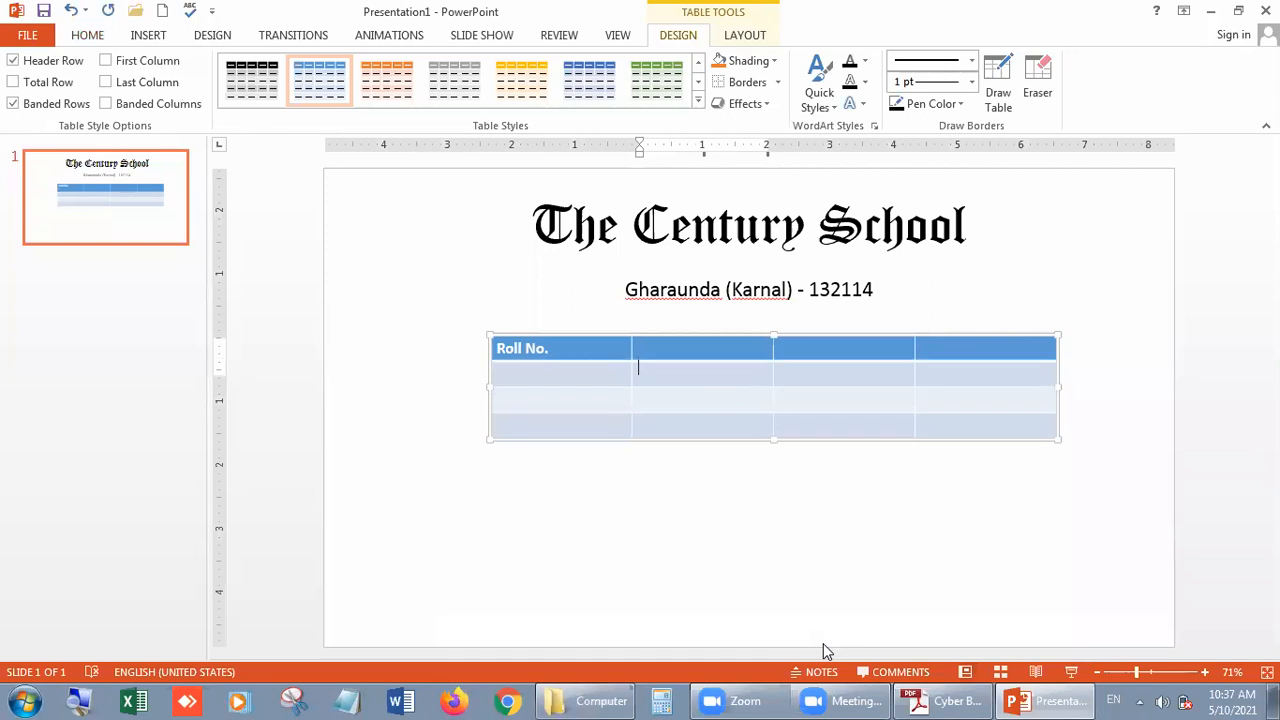
pyautogui.write('Name ')
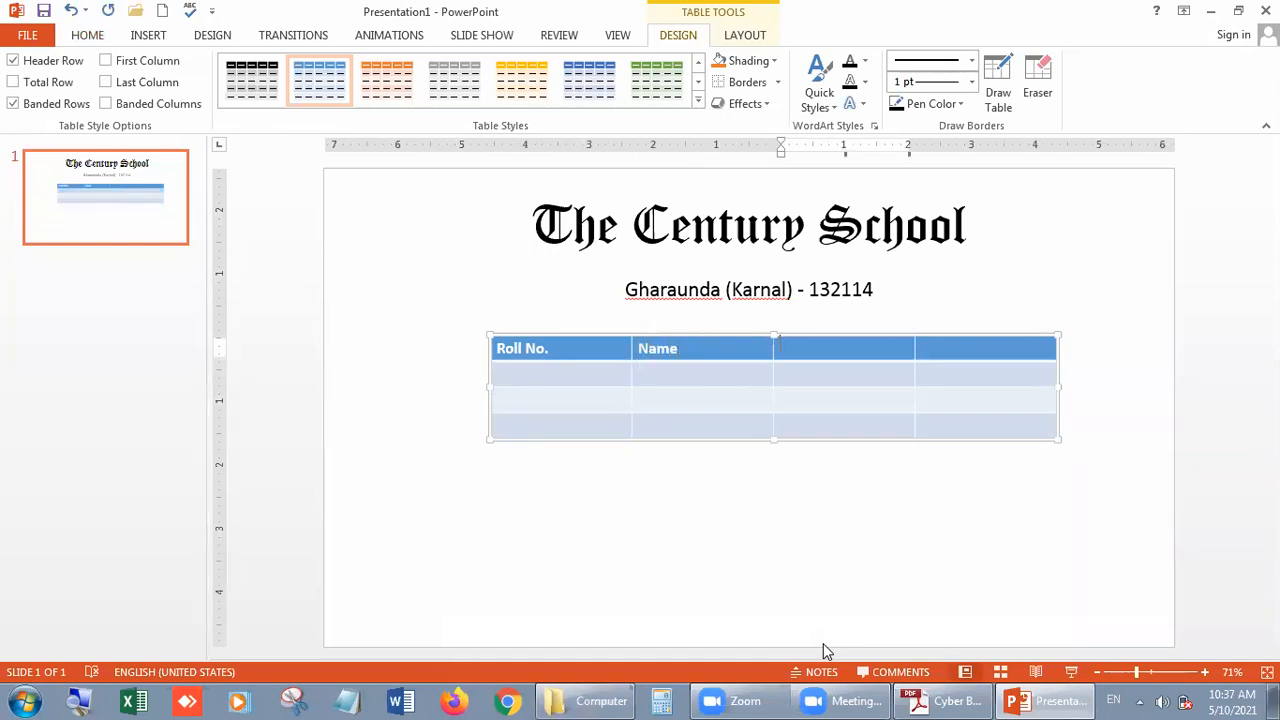
pyautogui.write('Class')
pyautogui.press('Tab')
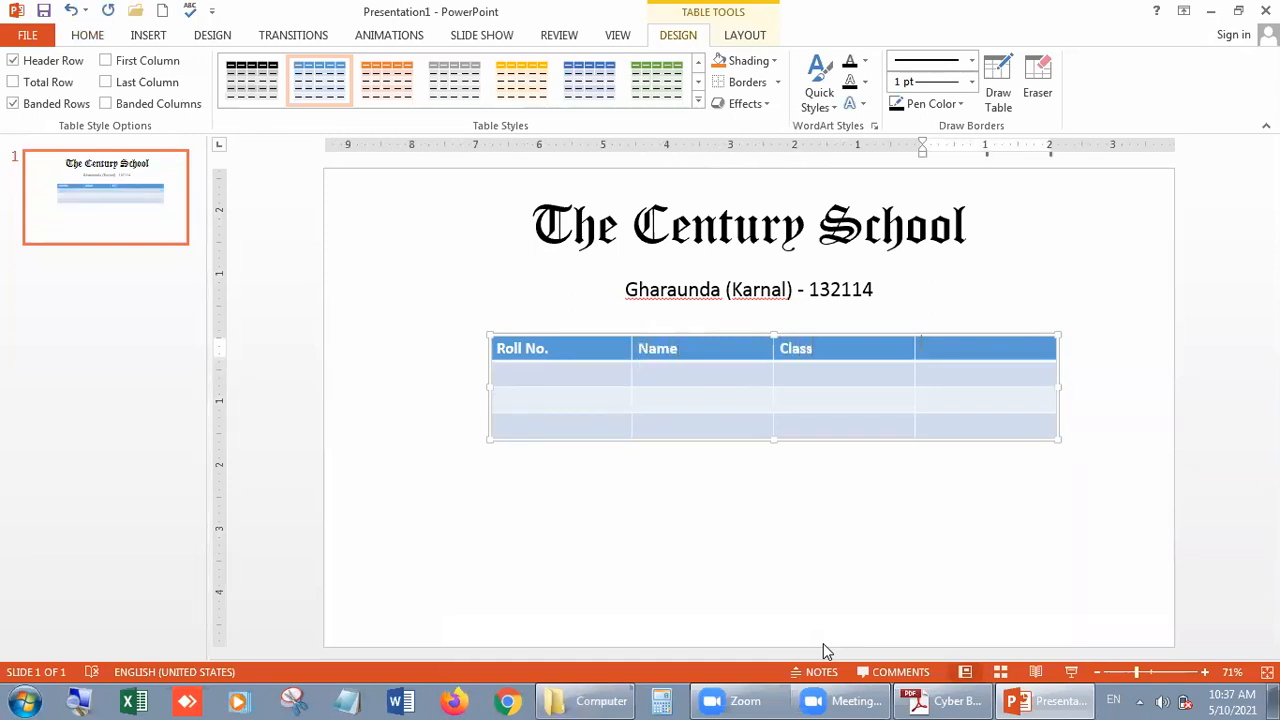
pyautogui.write('%age')
pyautogui.press('Tab')
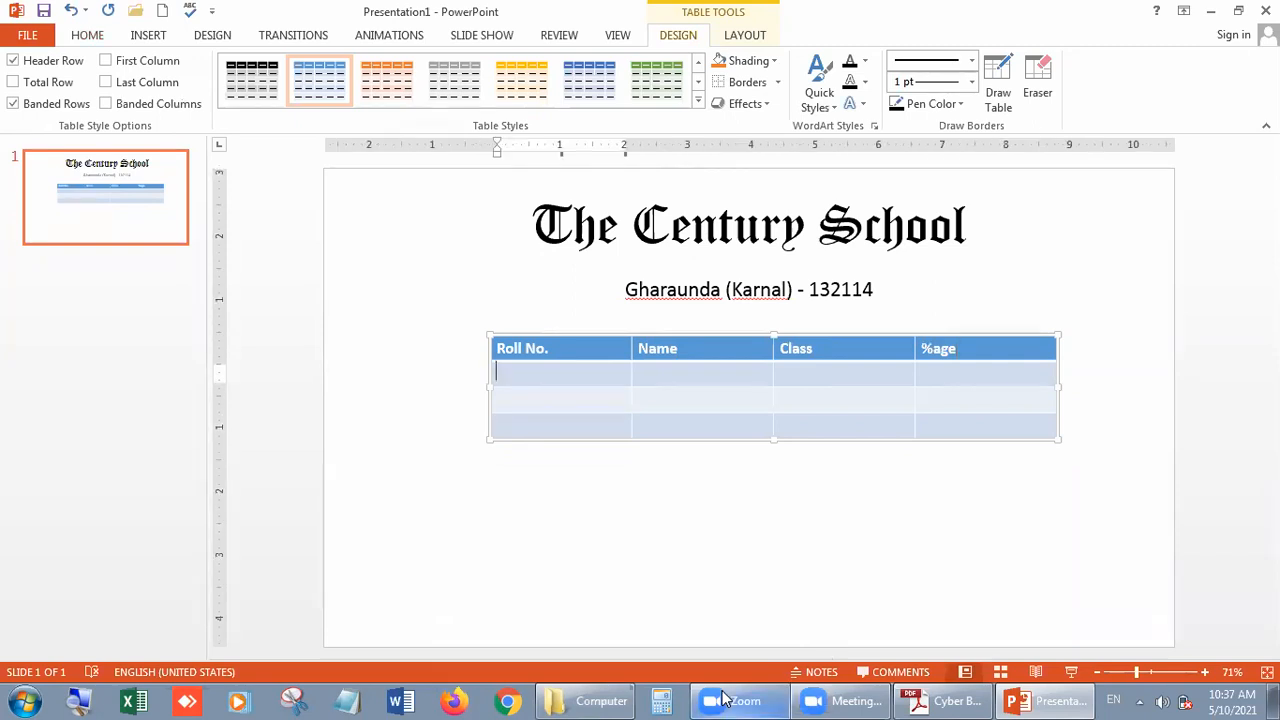
# - Fill the first data row with roll number 1, the student's name, class VI and 98%
pyautogui.click(688, 402)
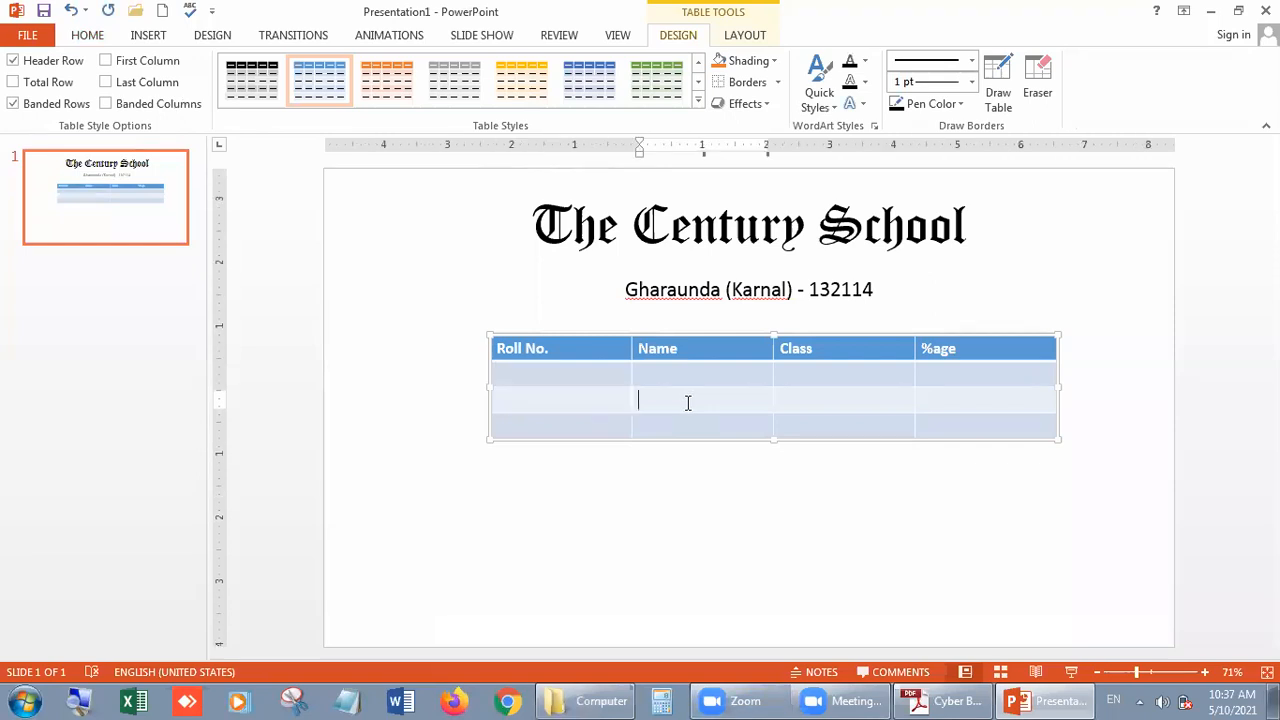
pyautogui.click(558, 373)
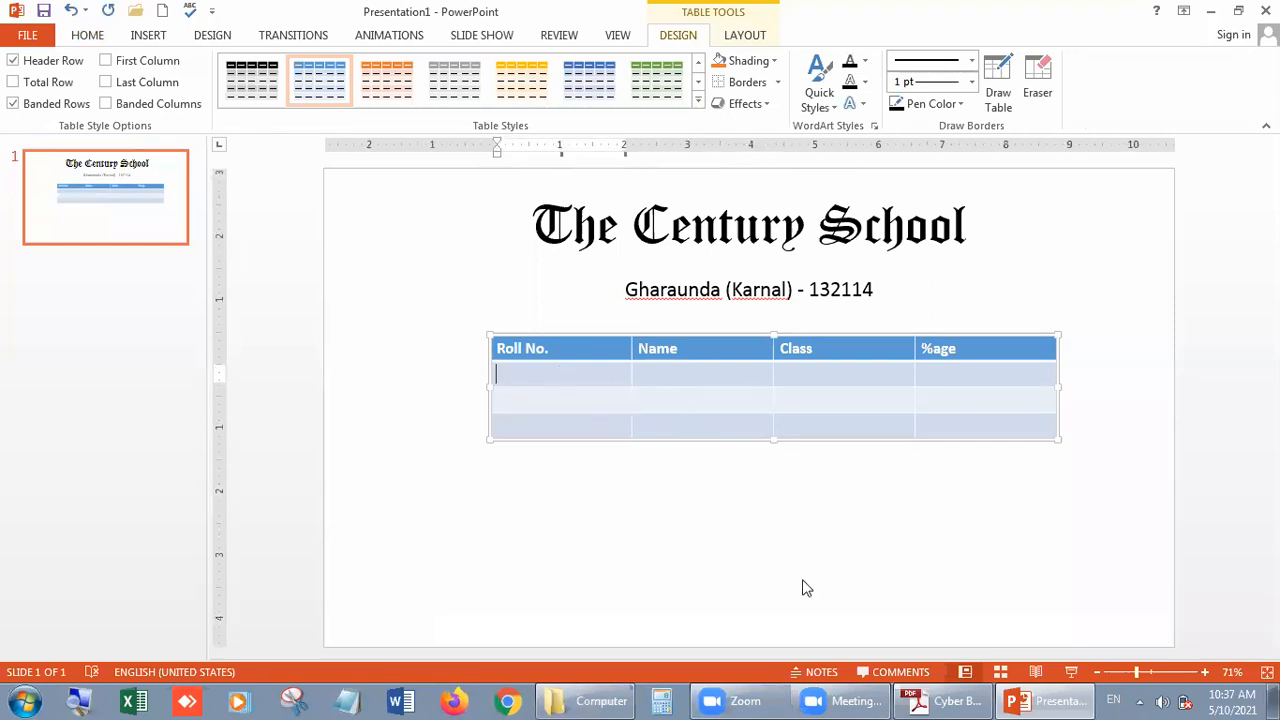
pyautogui.moveTo(886, 699)
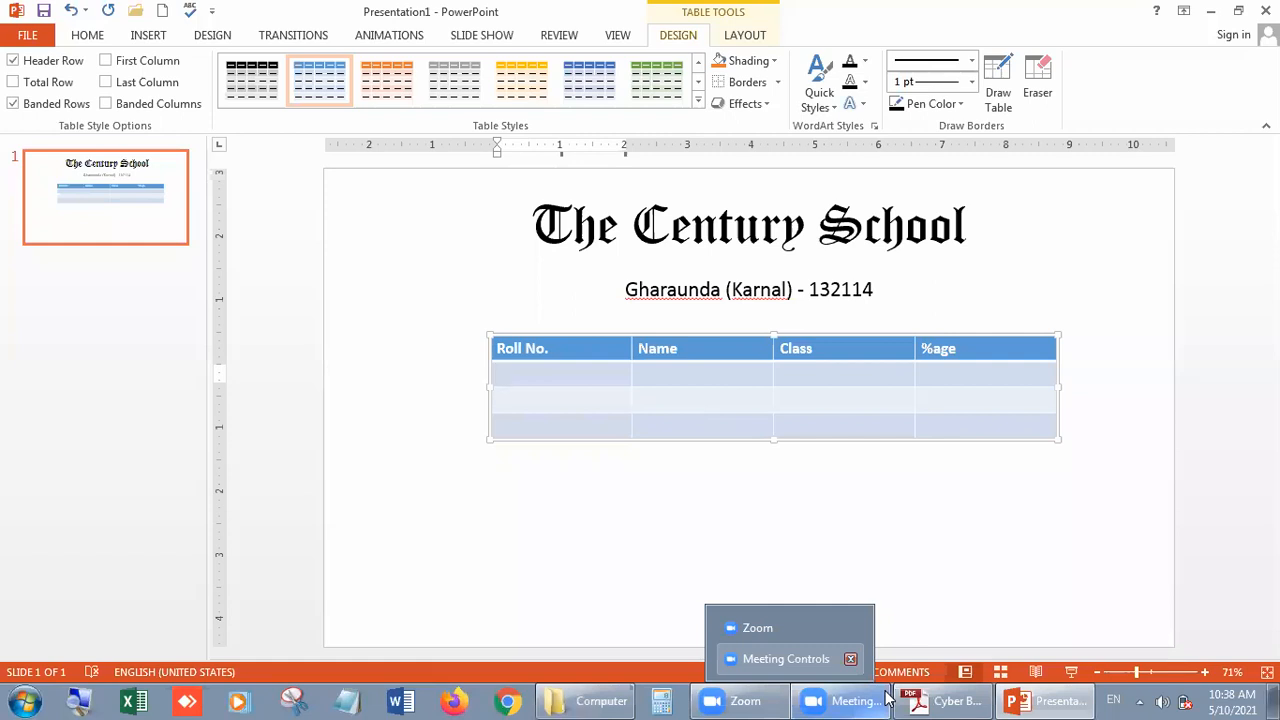
pyautogui.write('1')
pyautogui.press('Tab')
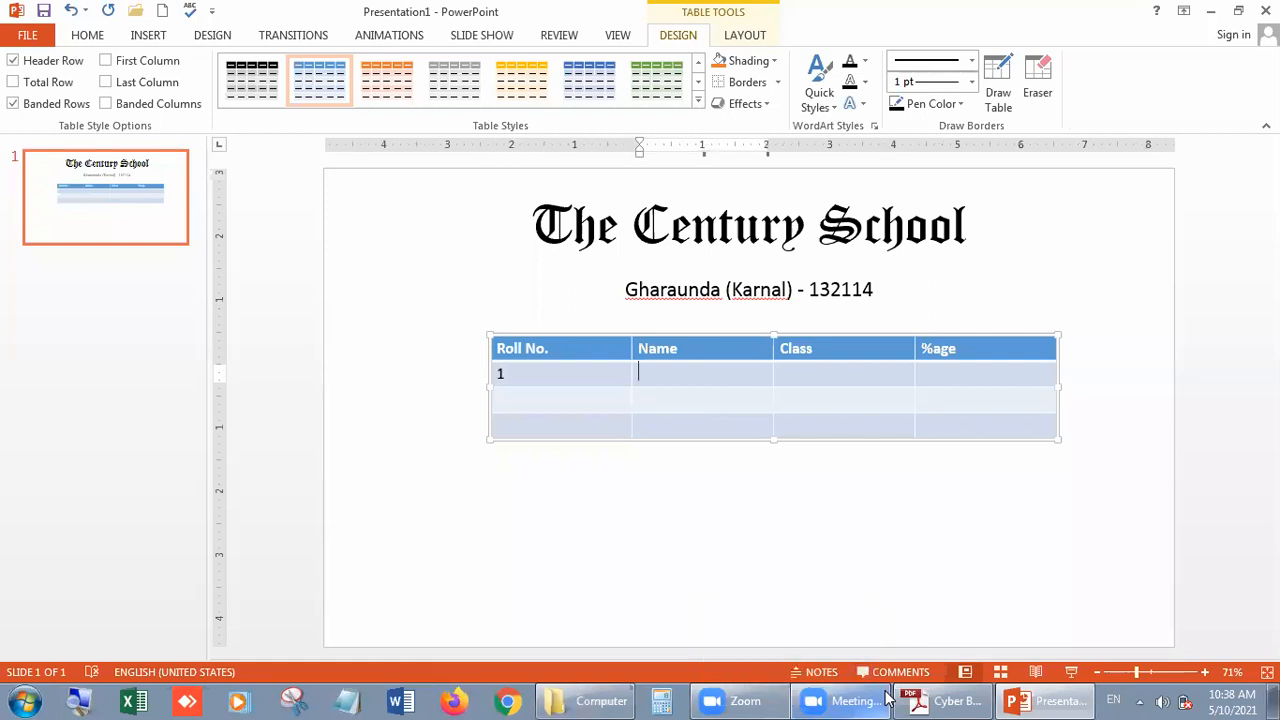
pyautogui.write('Abhay')
pyautogui.press('Tab')
pyautogui.write('VI')
pyautogui.press('Tab')
pyautogui.write('98')
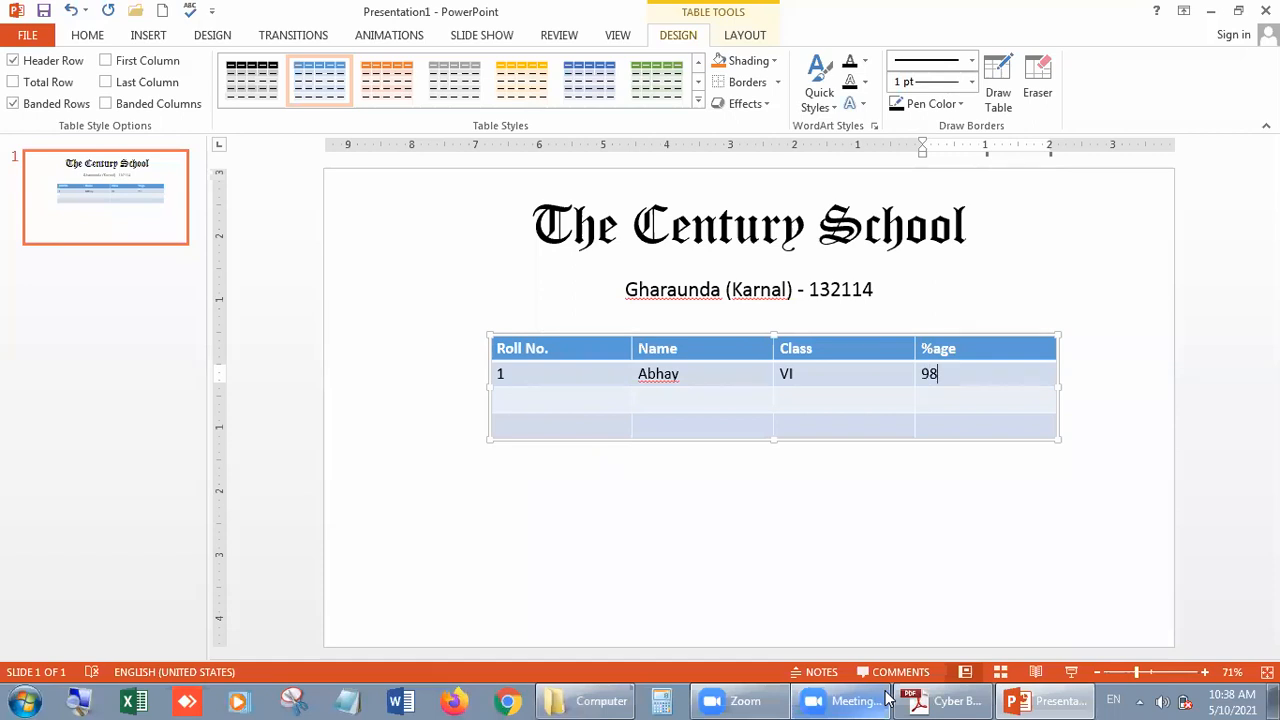
pyautogui.write('%')
pyautogui.press('Tab')
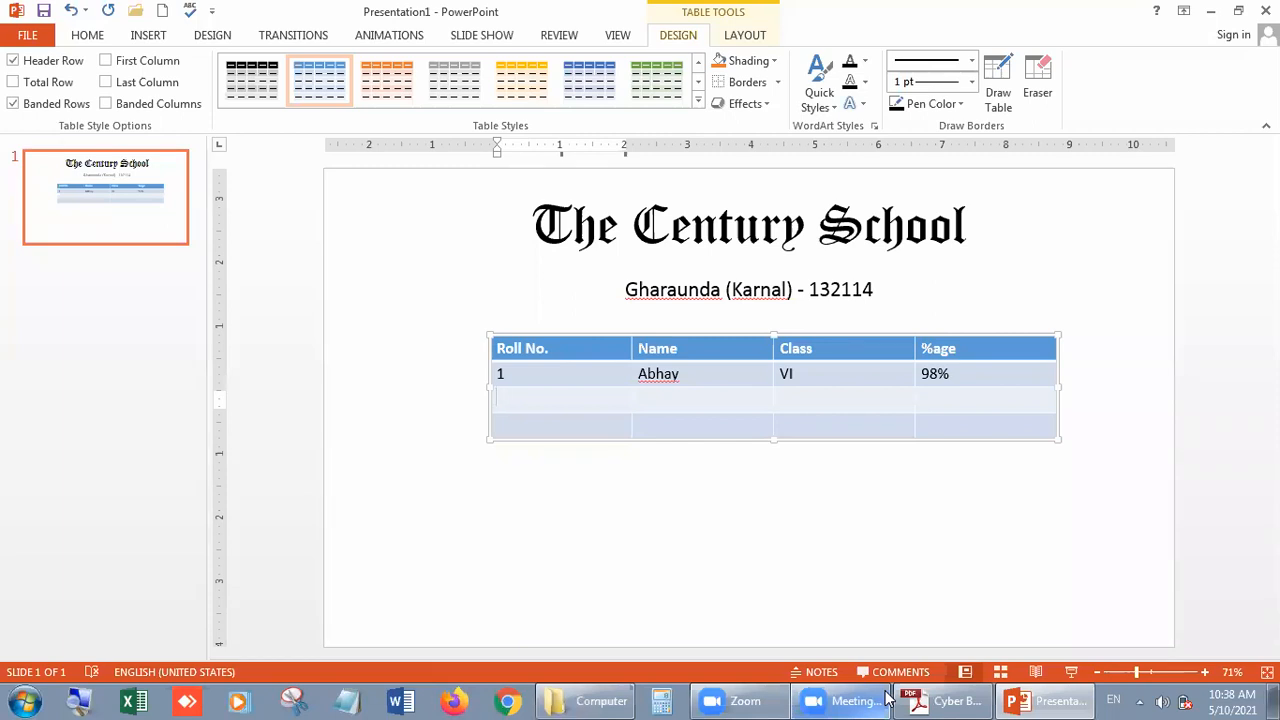
# - Fill the second data row with roll number 2, a student's name, class VI and 99%
pyautogui.write('2')
pyautogui.press('Tab')
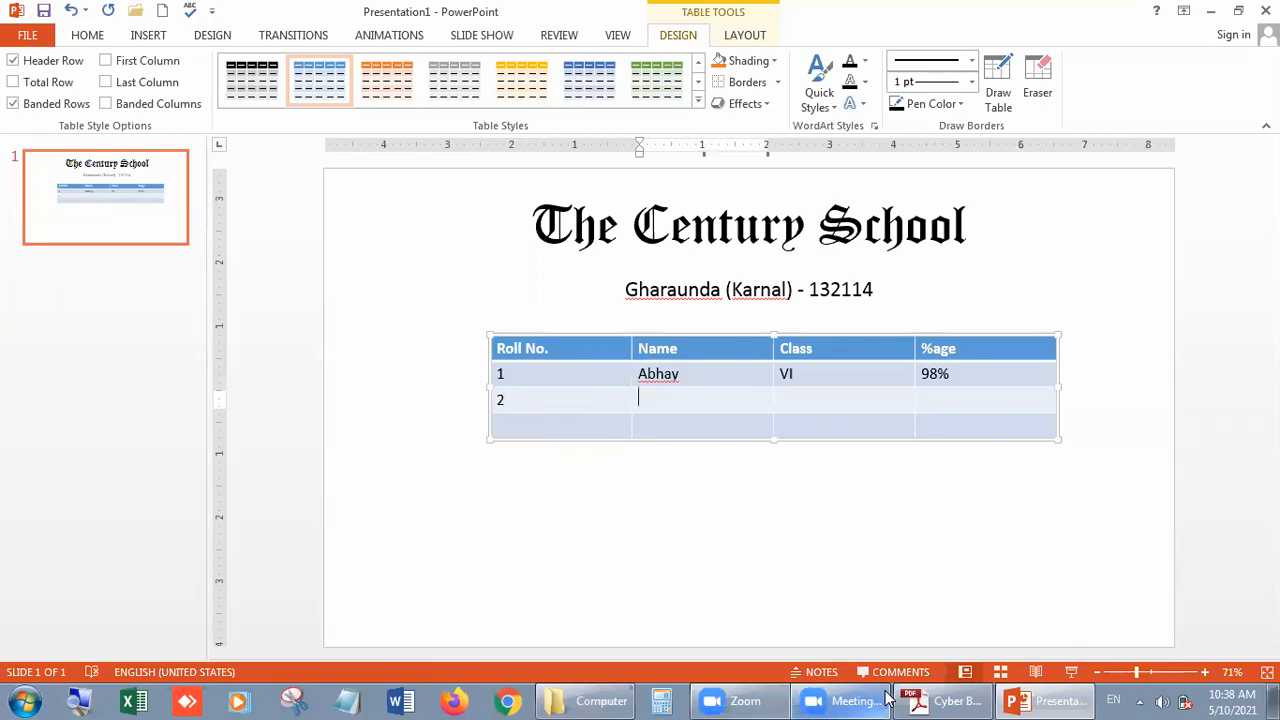
pyautogui.write('Mohit')
pyautogui.press('Tab')
pyautogui.write('VI')
pyautogui.press('Tab')
pyautogui.write('99%')
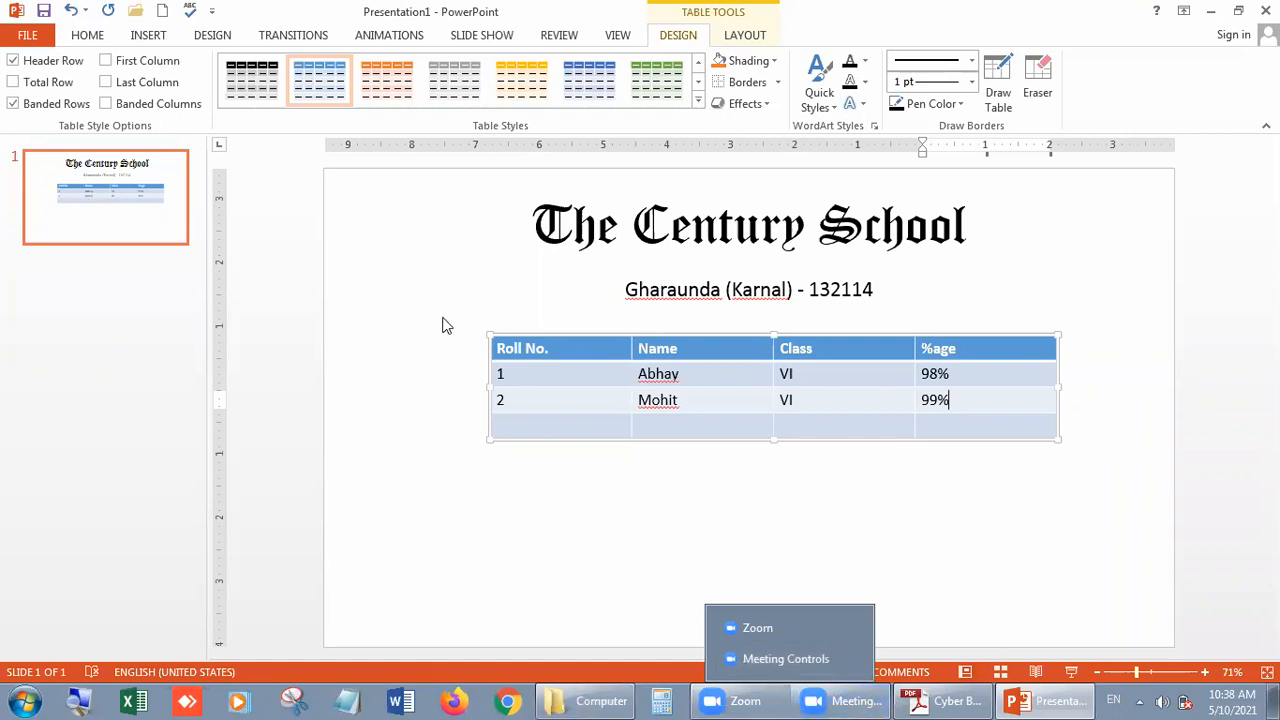
# - Replace the student's name in the roll number 2 row with a different student's name
pyautogui.click(687, 410)
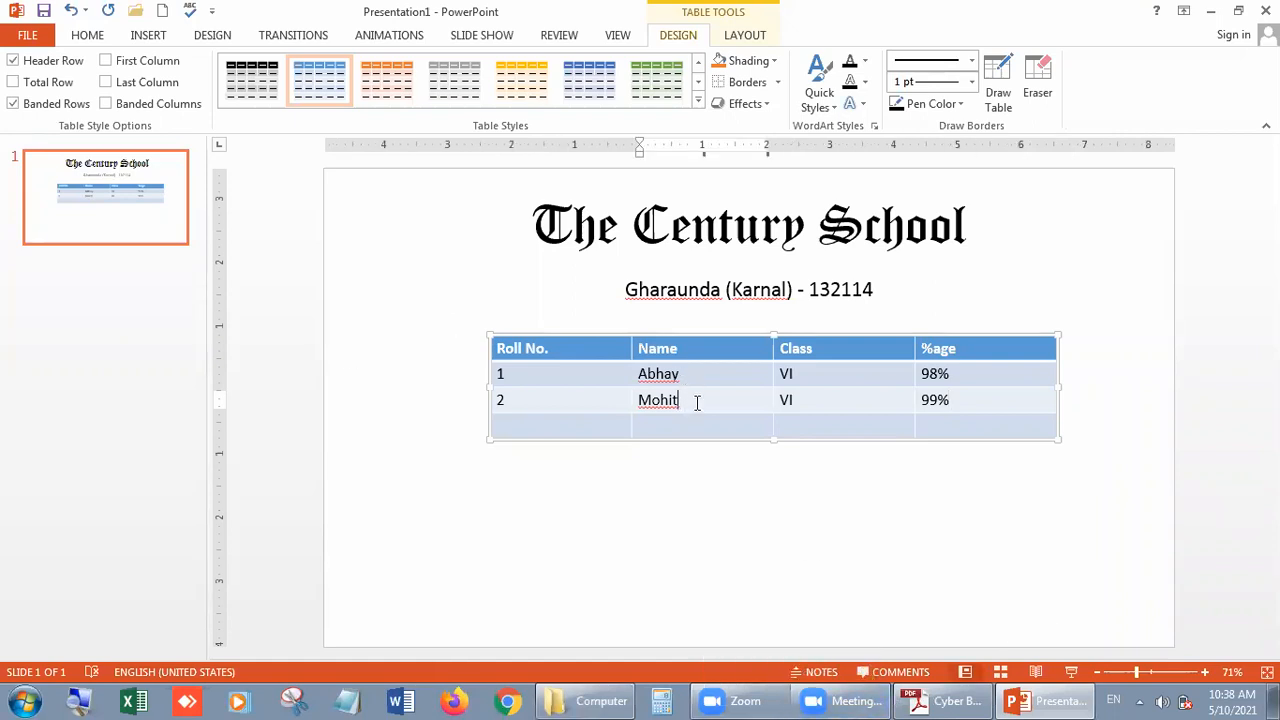
pyautogui.doubleClick(689, 400)
pyautogui.click(689, 400)
pyautogui.click(966, 401)
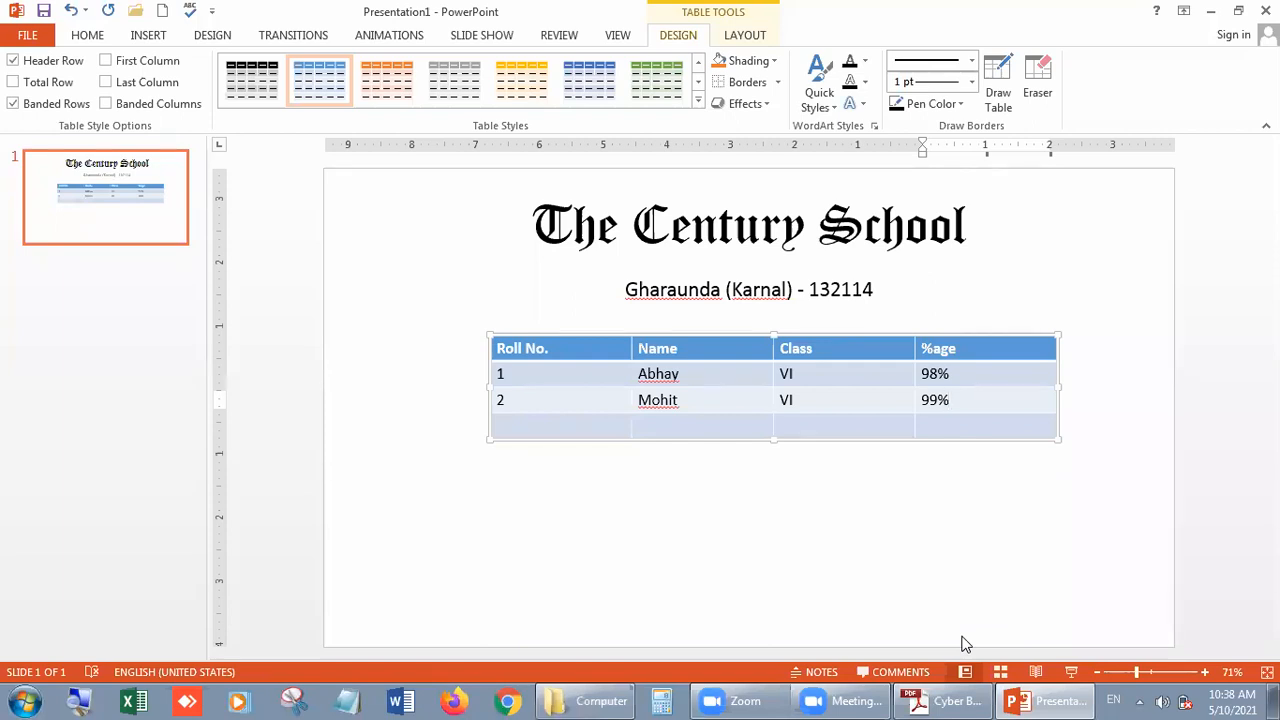
pyautogui.hotkey('shift', 'Tab')
pyautogui.hotkey('shift', 'Tab')
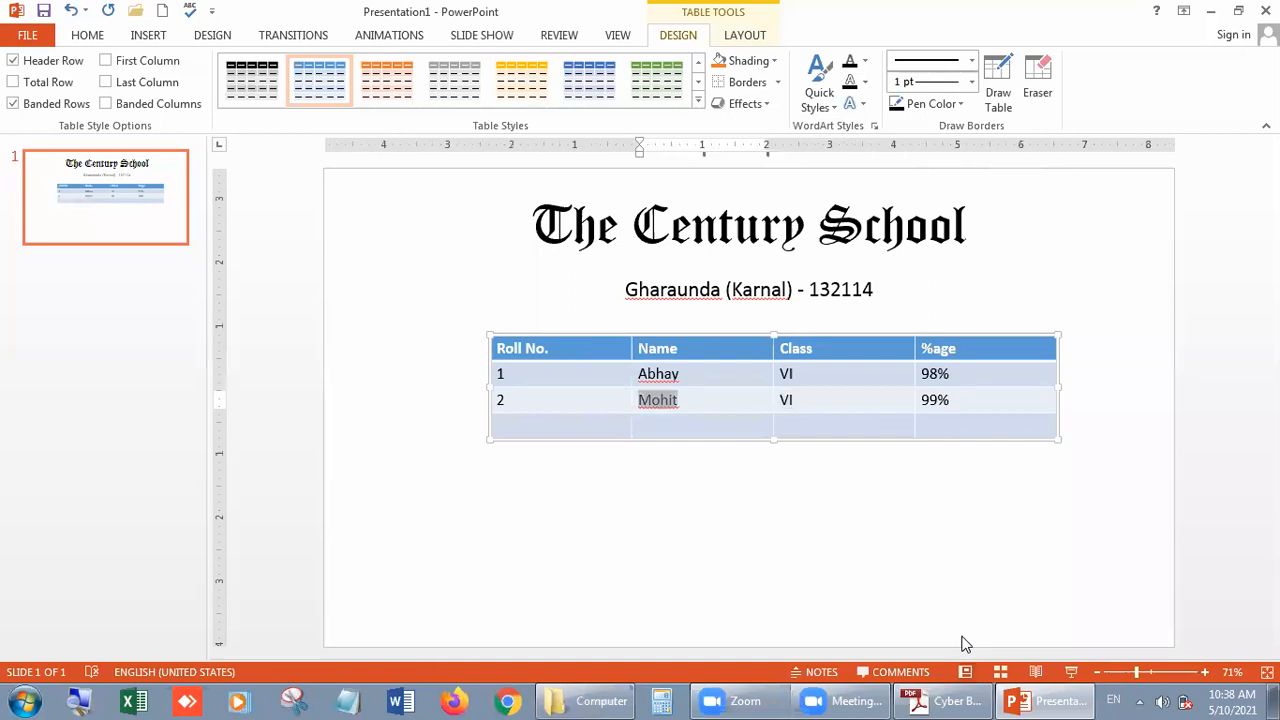
pyautogui.write('Mokshit')
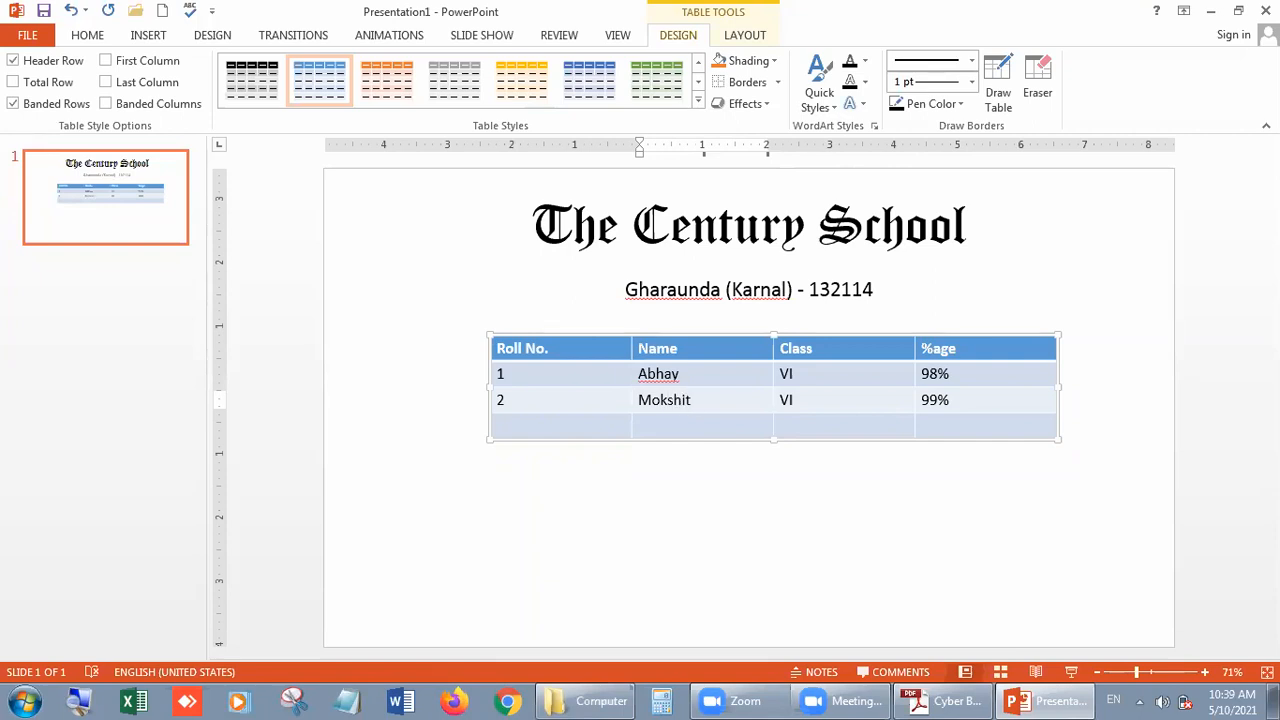
# - Fill the third data row with roll number 3, a student's name, class VI and 97%
pyautogui.press('Tab')
pyautogui.press('Tab')
pyautogui.press('Tab')
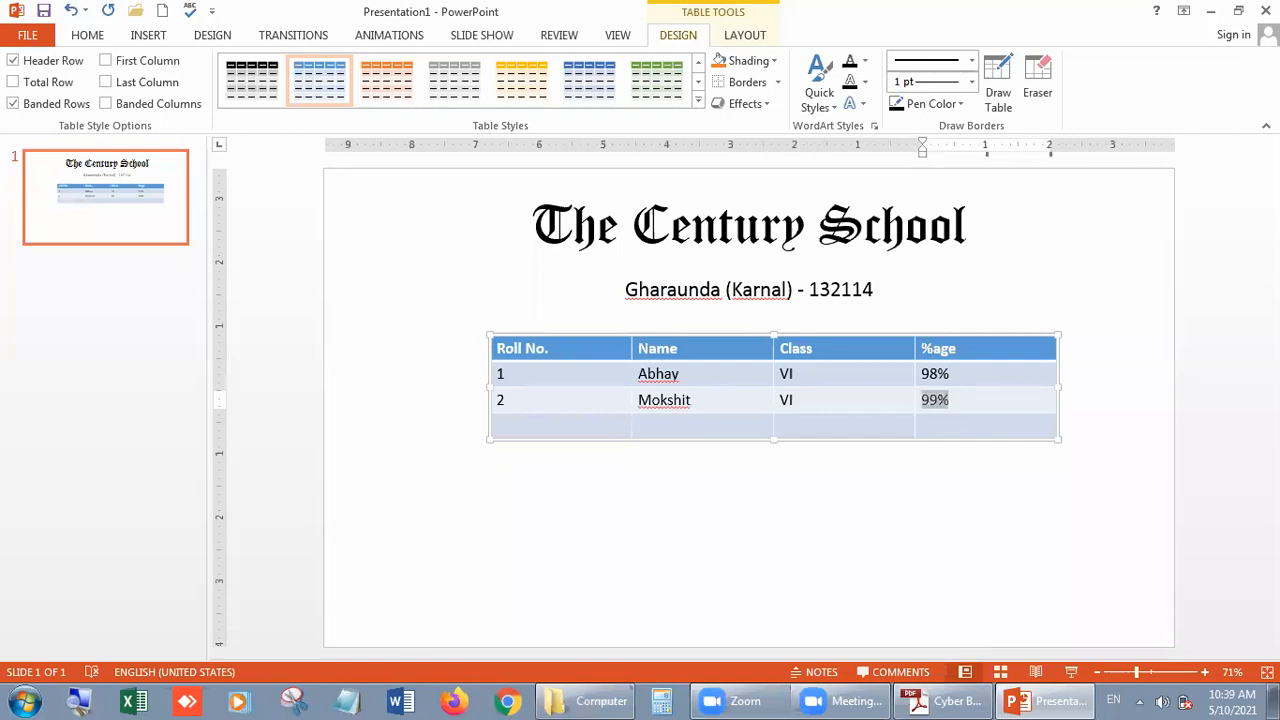
pyautogui.write('3')
pyautogui.press('Tab')
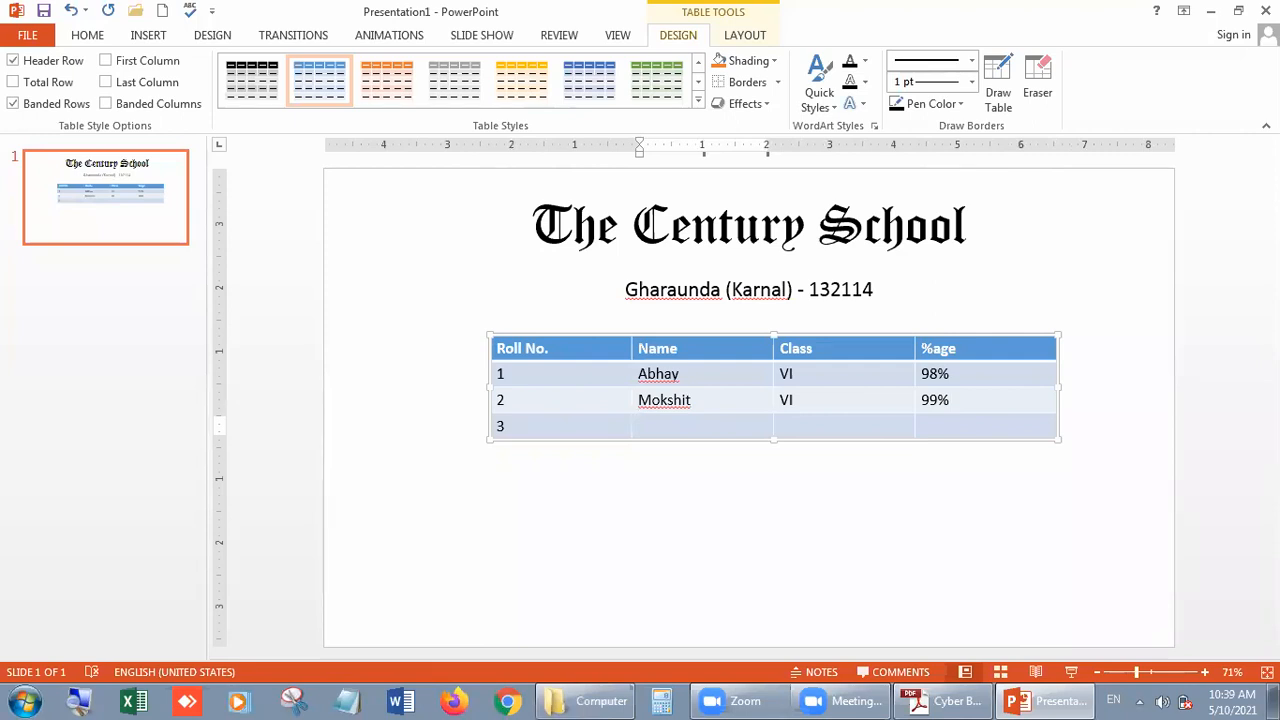
pyautogui.write('Bhavik')
pyautogui.press('Tab')
pyautogui.write('VI')
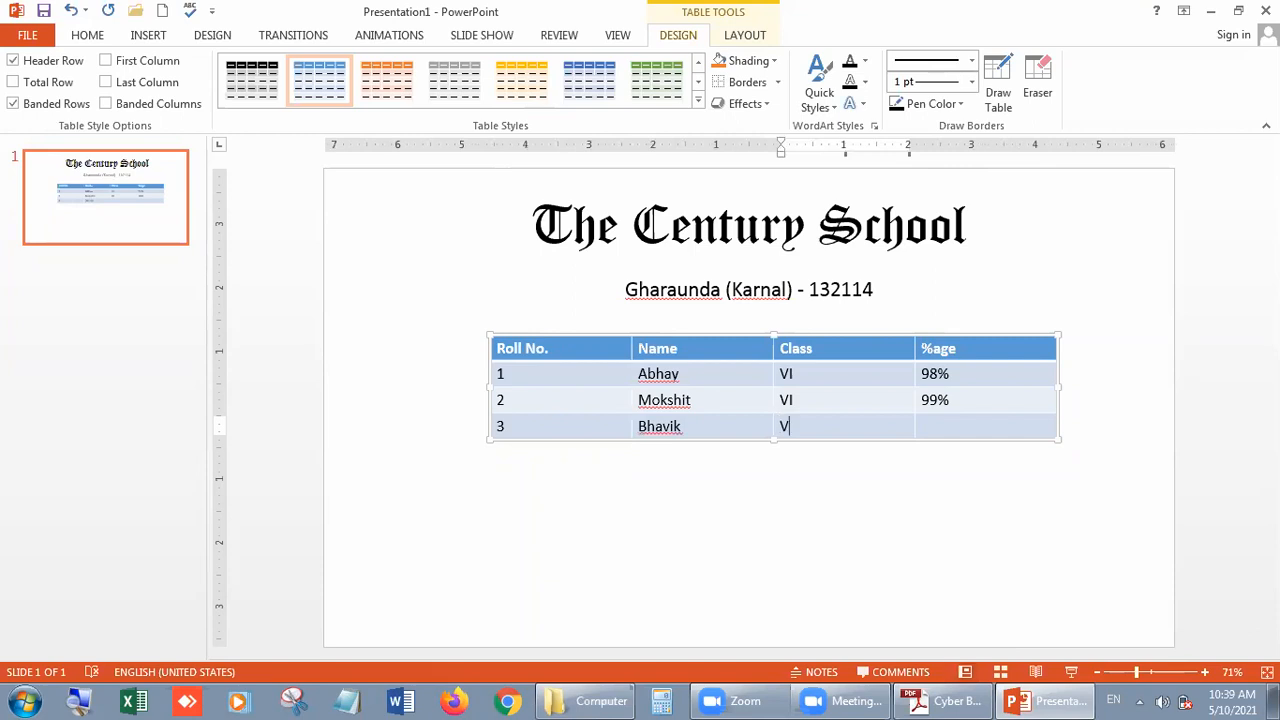
pyautogui.press('Tab')
pyautogui.write('97%')
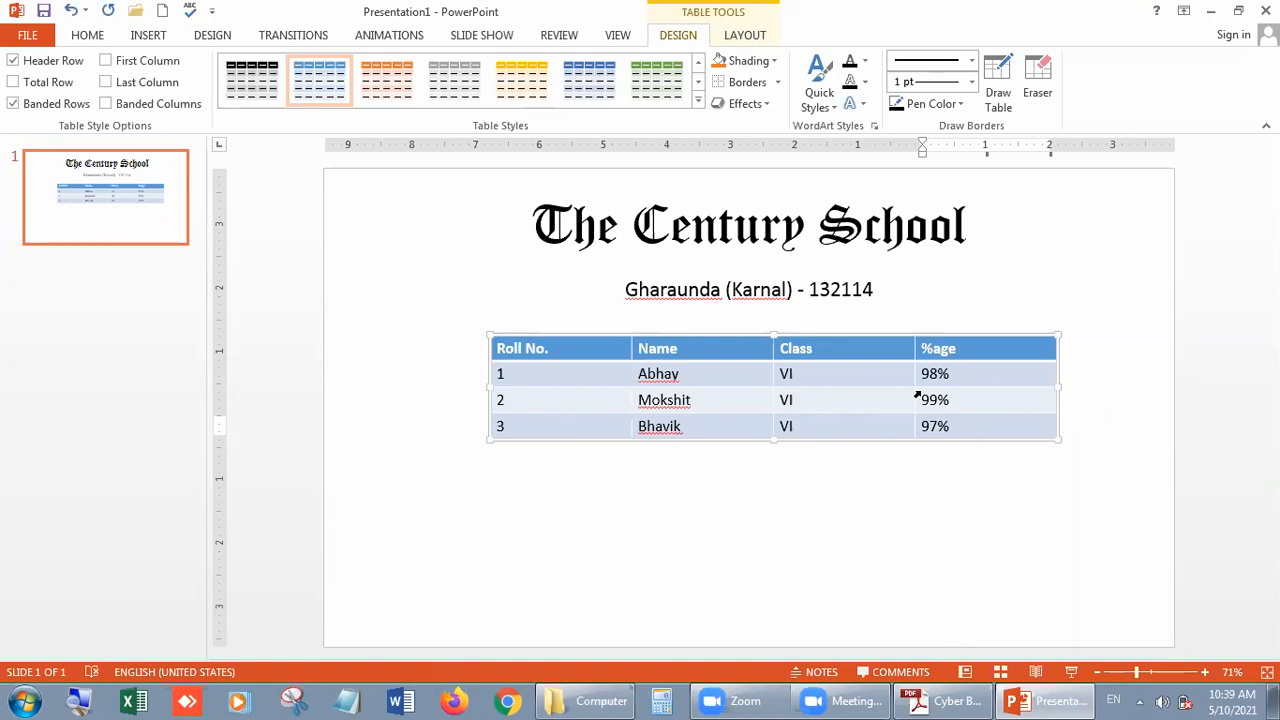
# - Add a new row to the end of the table with roll number 4, a student's name, class VI and 96%
pyautogui.press('Tab')
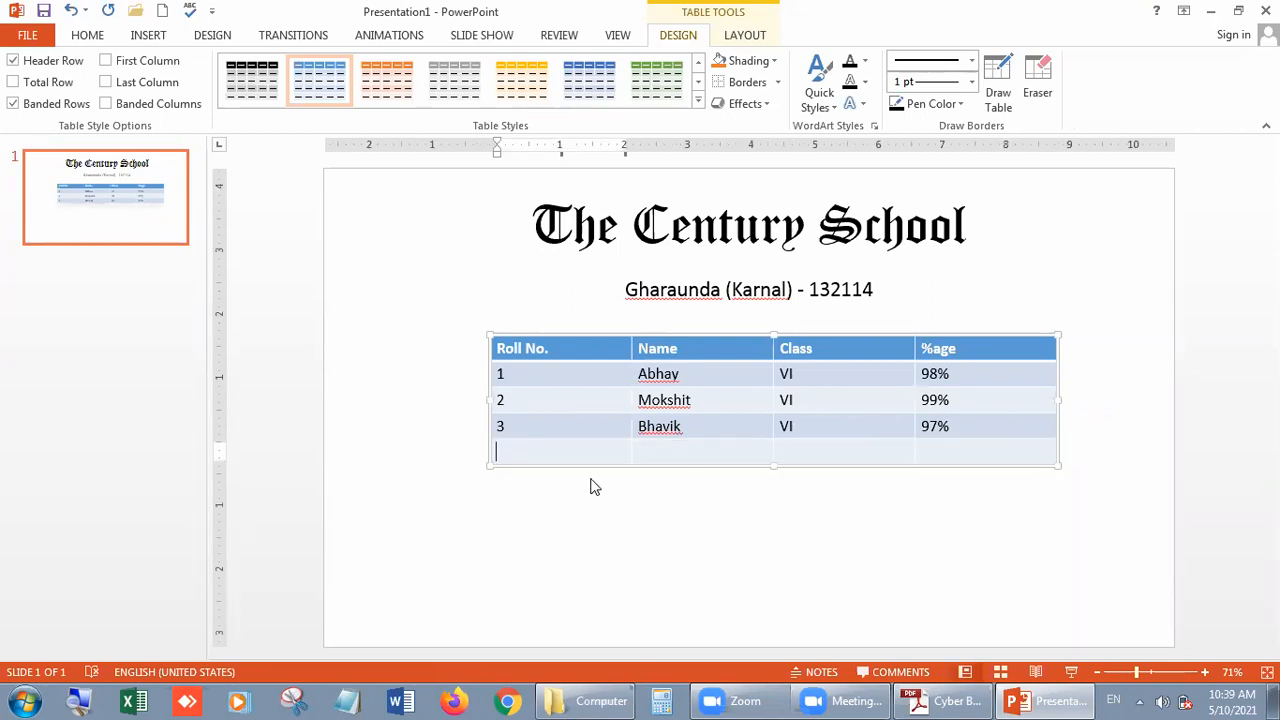
pyautogui.write('4')
pyautogui.press('Tab')
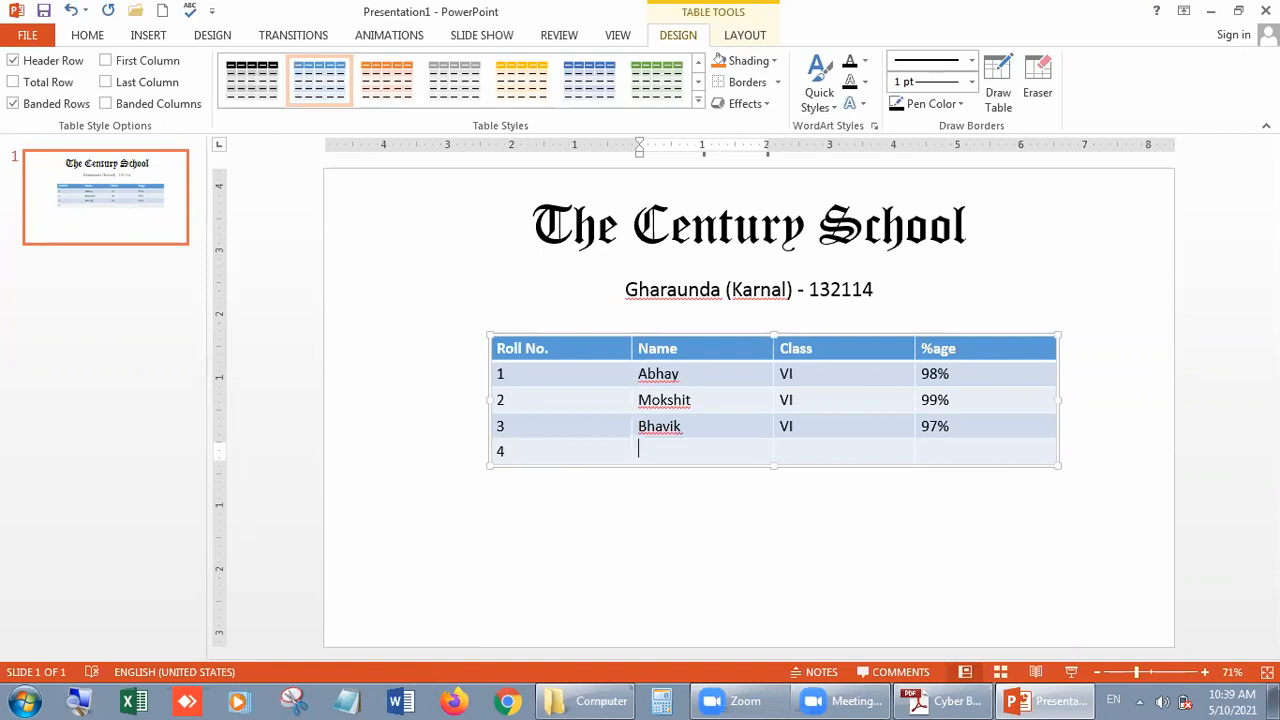
pyautogui.write('Jayant')
pyautogui.press('Tab')
pyautogui.write('VI')
pyautogui.press('Tab')
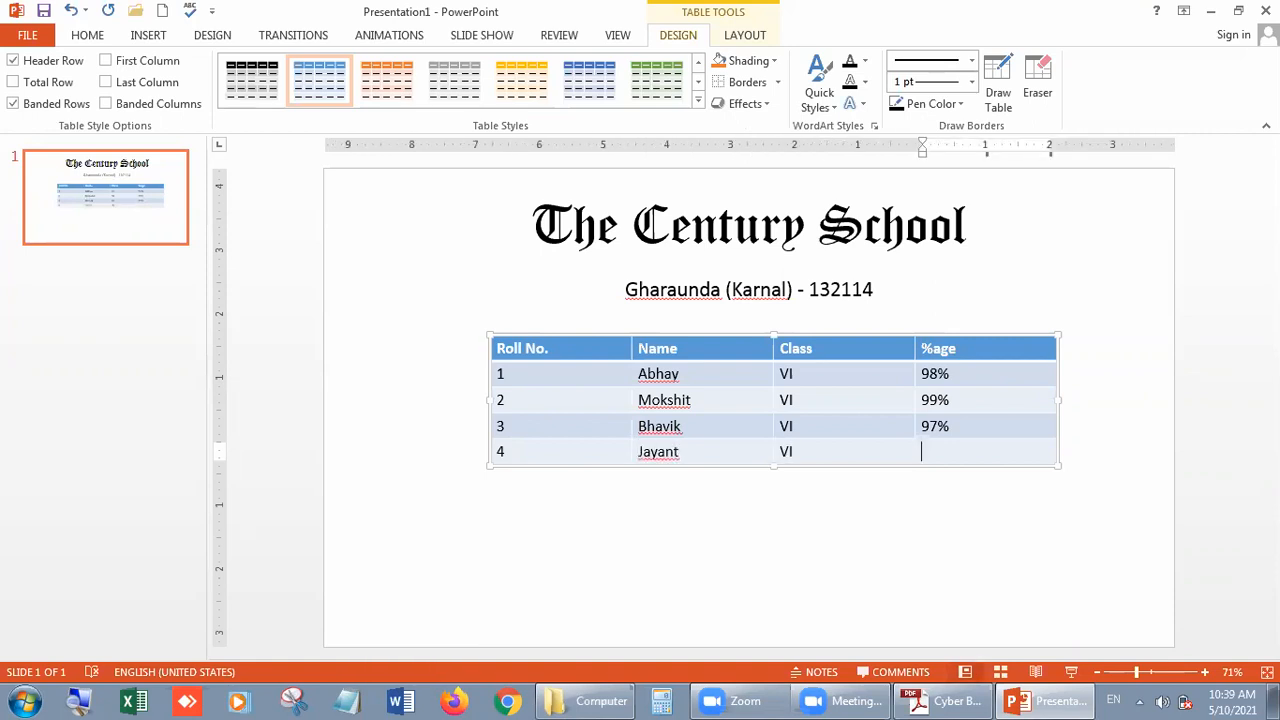
pyautogui.write('96%')
pyautogui.click(650, 545)
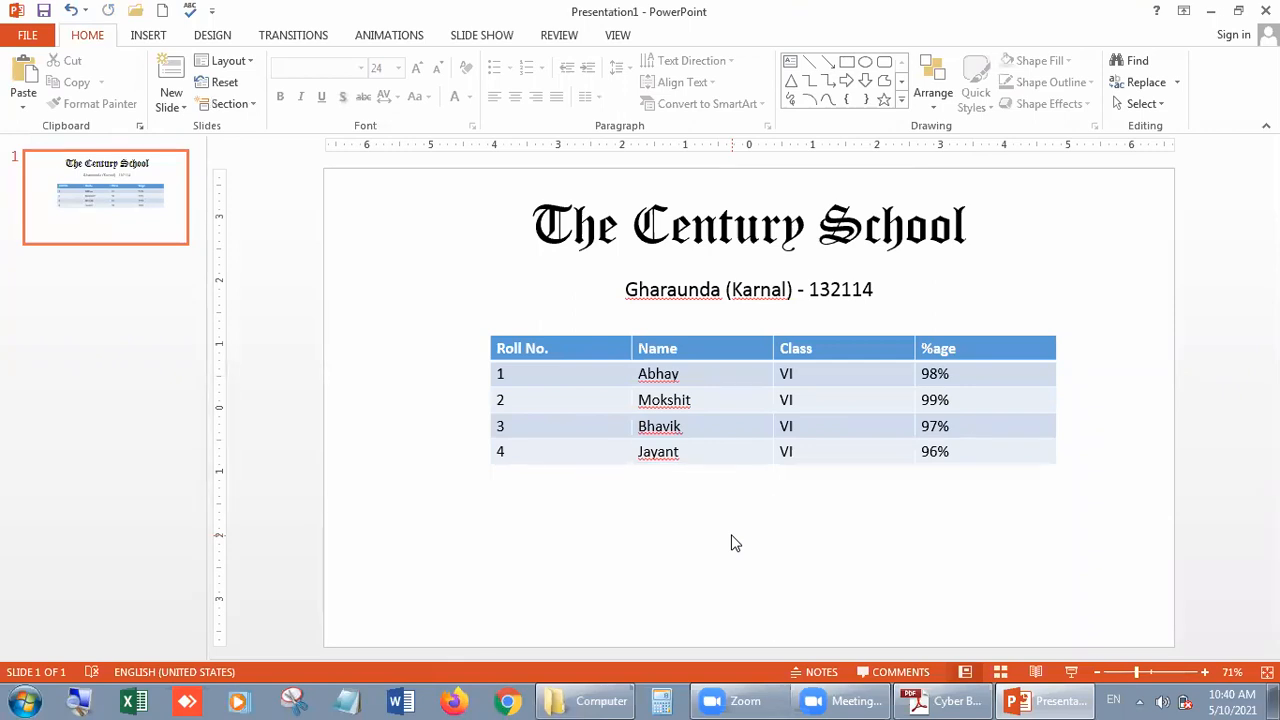
# - Examine the design and layout options offered for the selected table
pyautogui.click(740, 387)
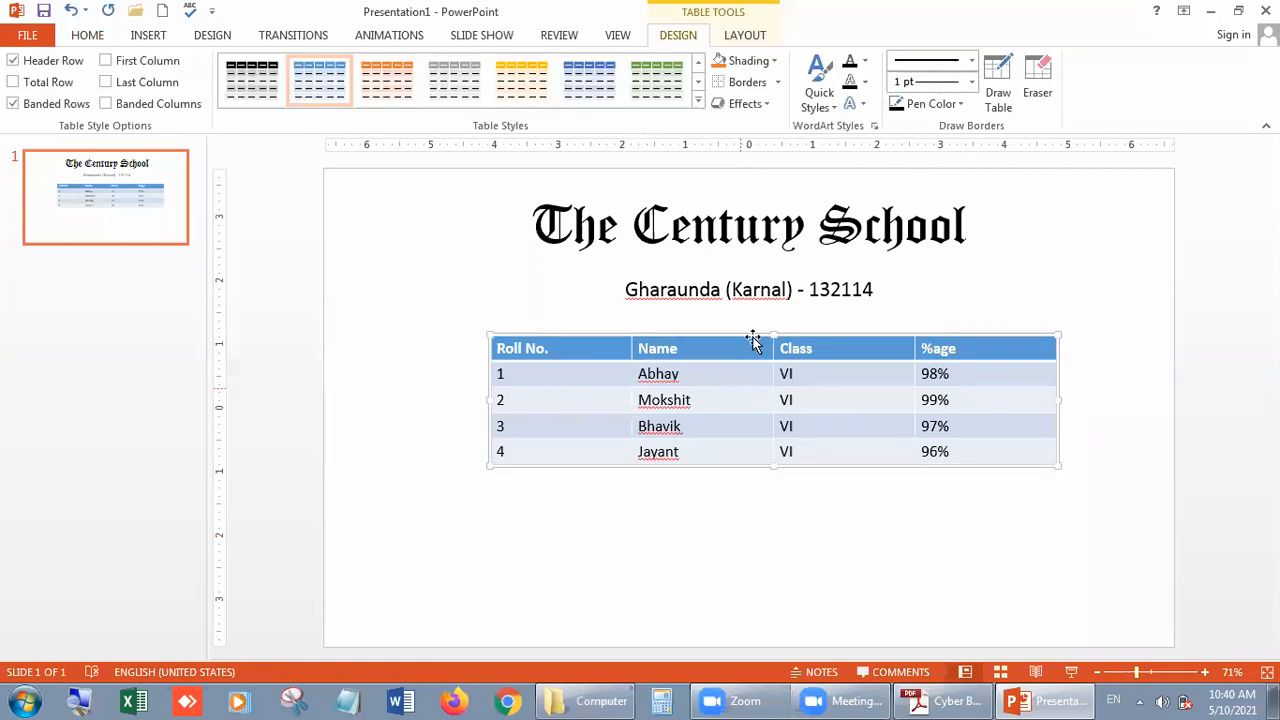
pyautogui.click(724, 540)
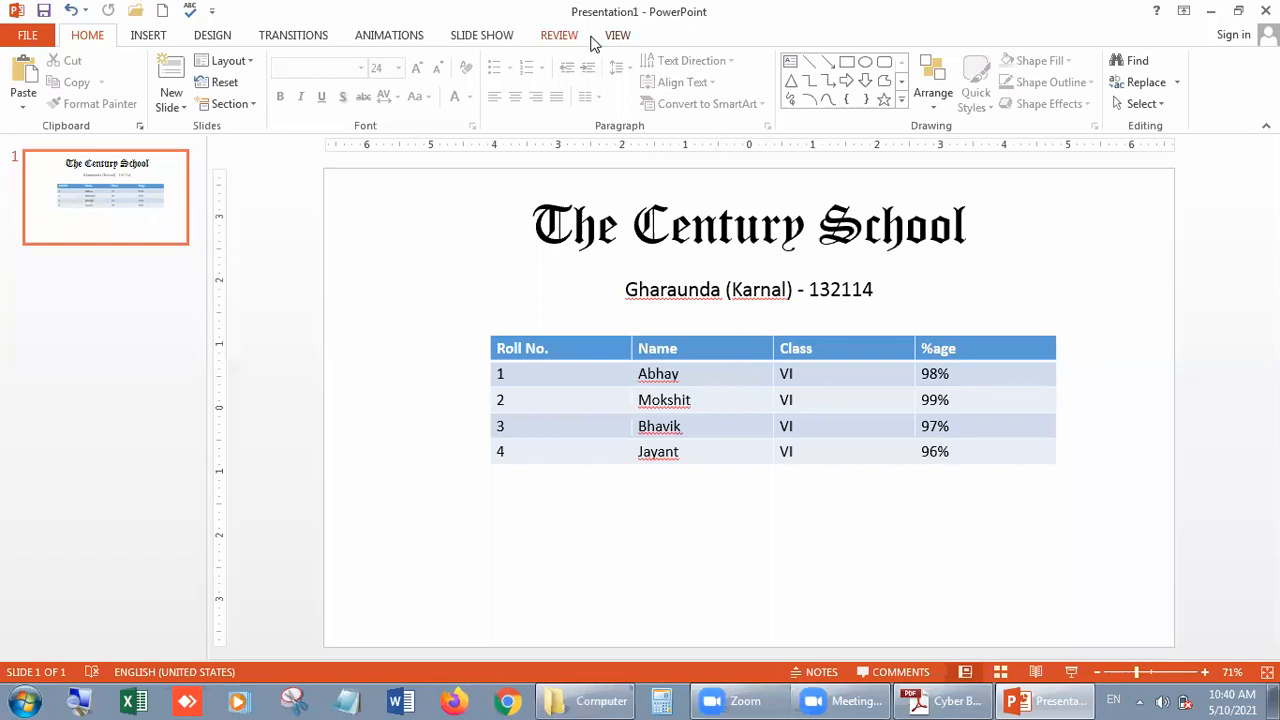
pyautogui.click(742, 399)
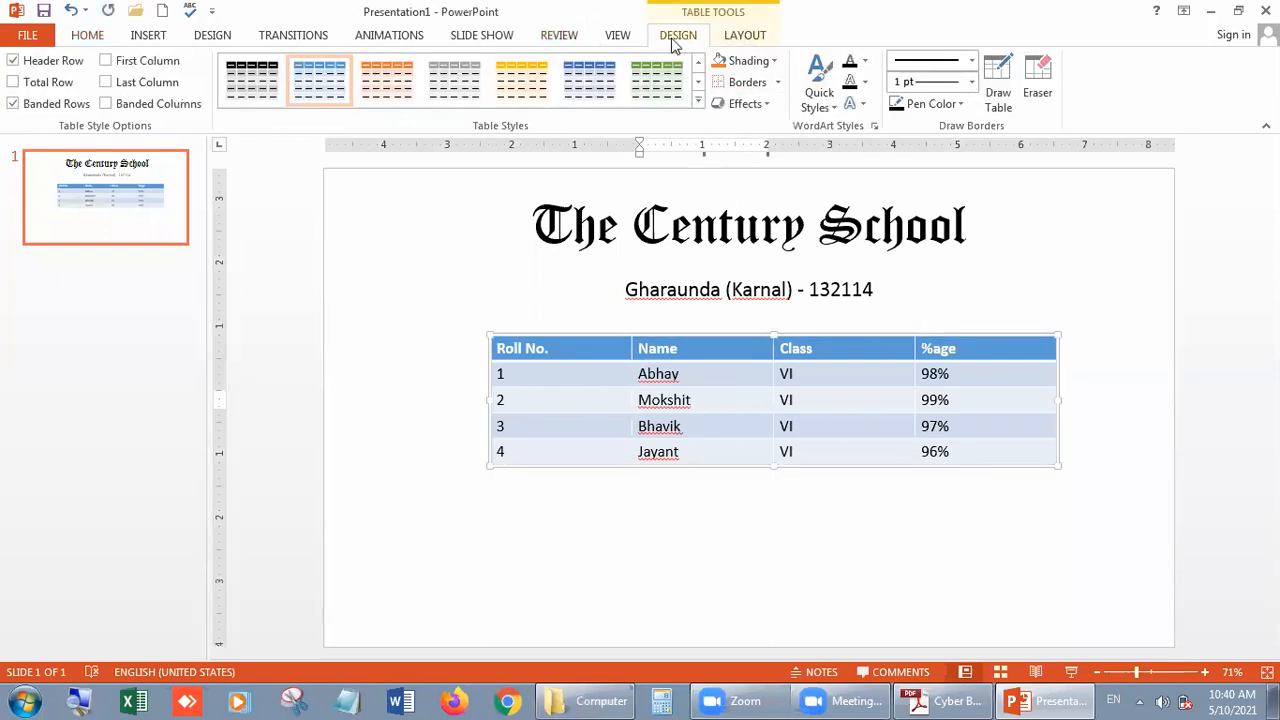
pyautogui.click(742, 36)
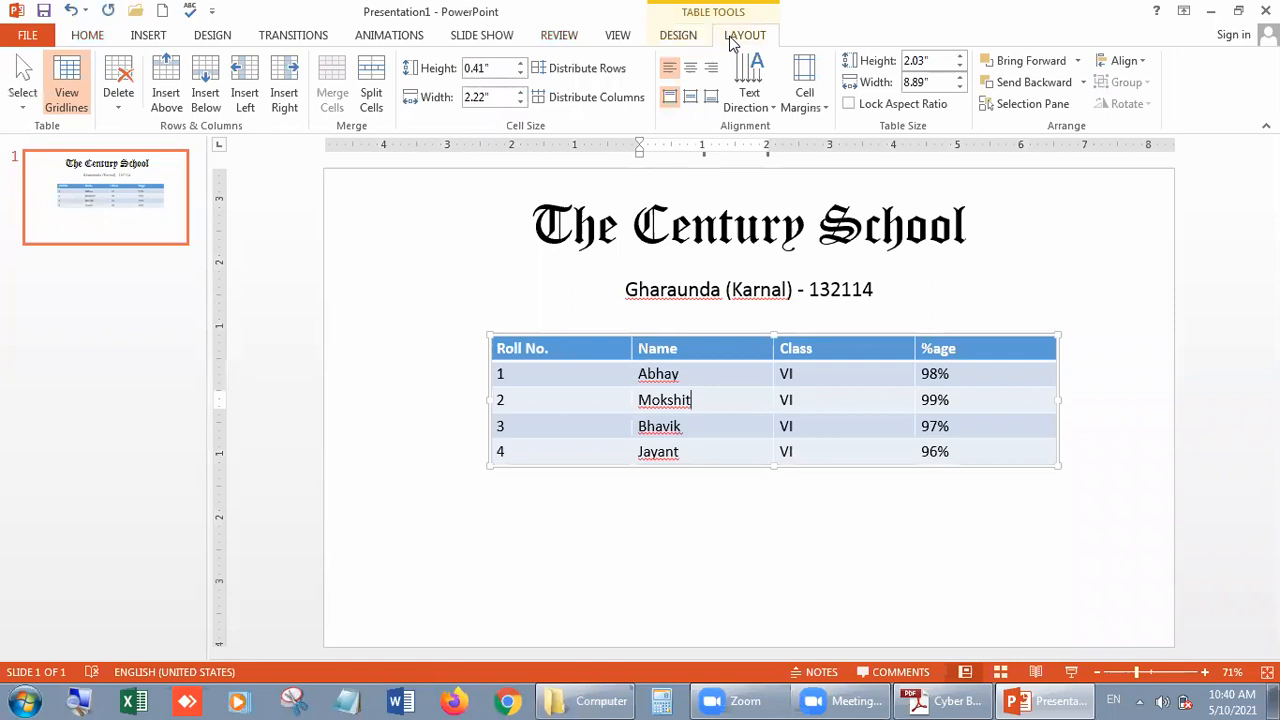
pyautogui.click(682, 37)
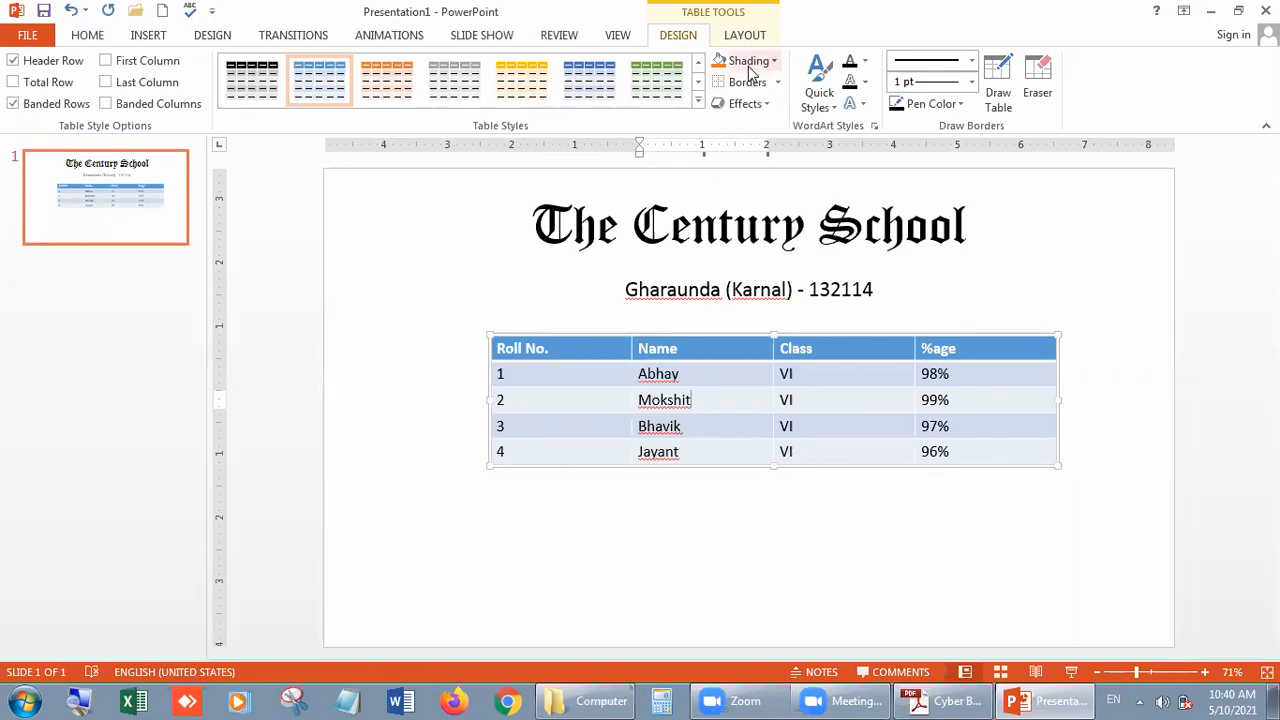
pyautogui.click(828, 510)
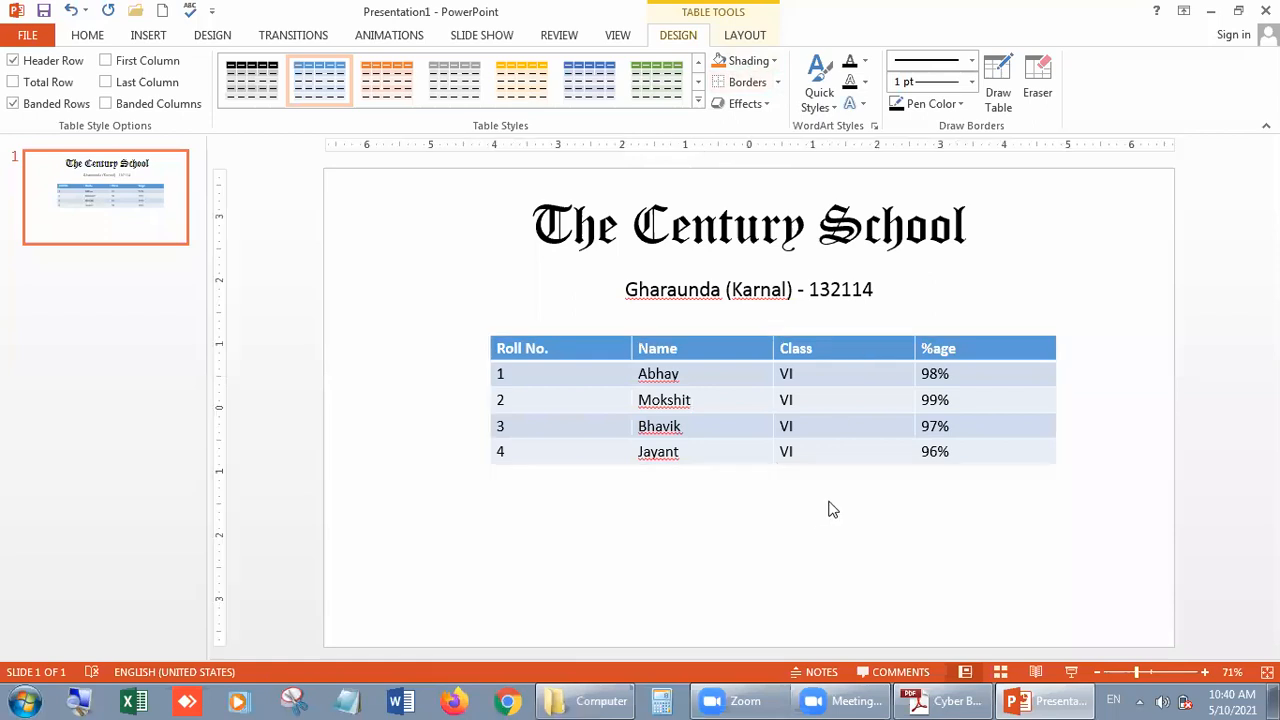
pyautogui.click(739, 385)
pyautogui.click(993, 550)
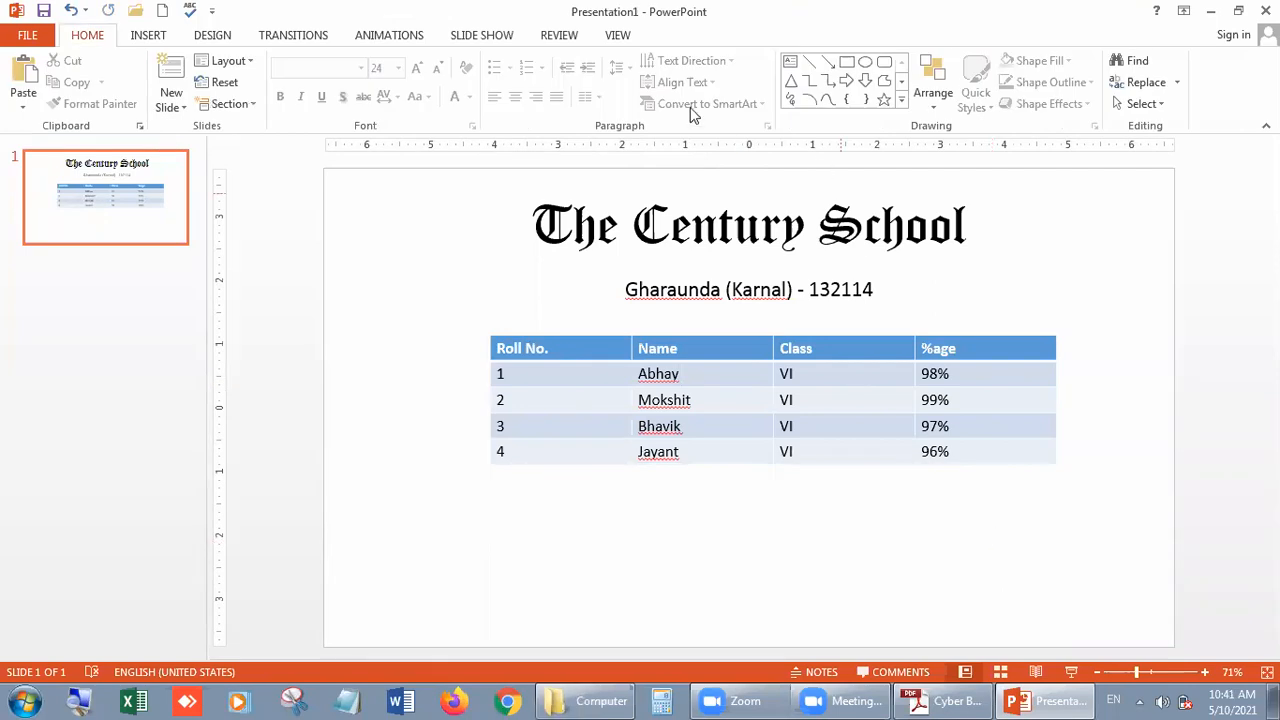
# - Apply the black, bordered table style from the first row of the Medium styles to the student table
pyautogui.click(729, 403)
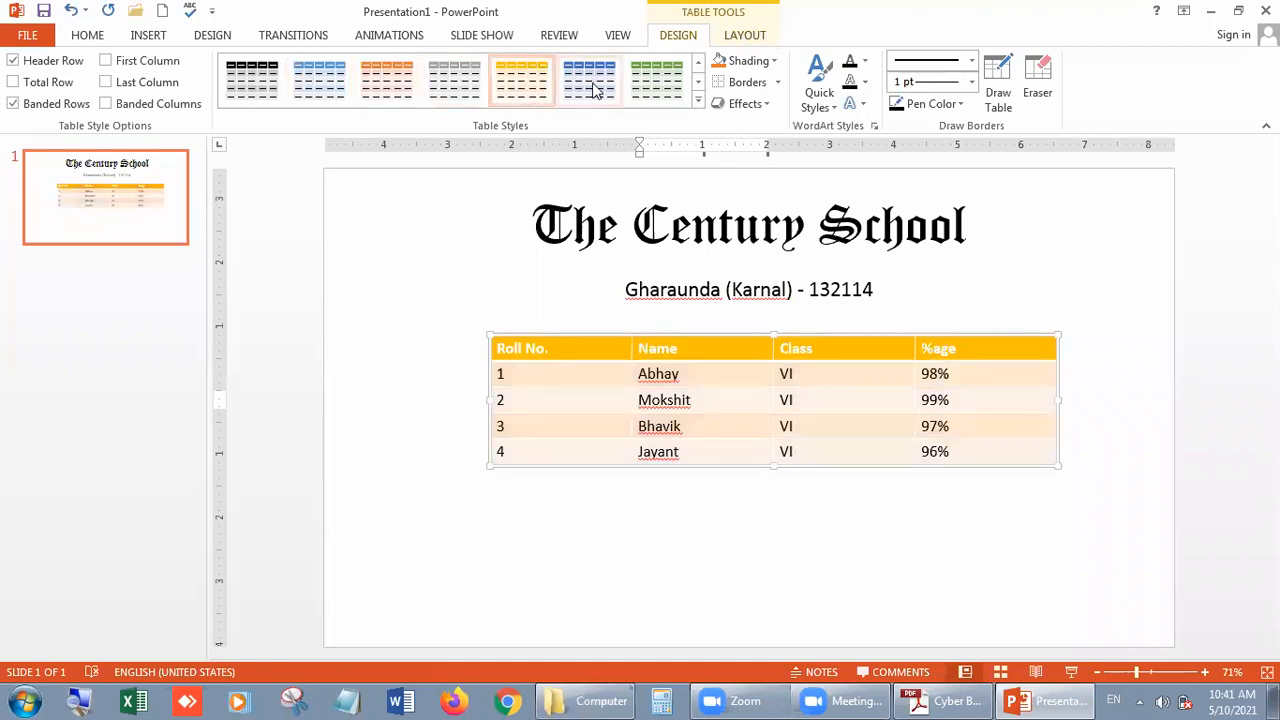
pyautogui.click(698, 101)
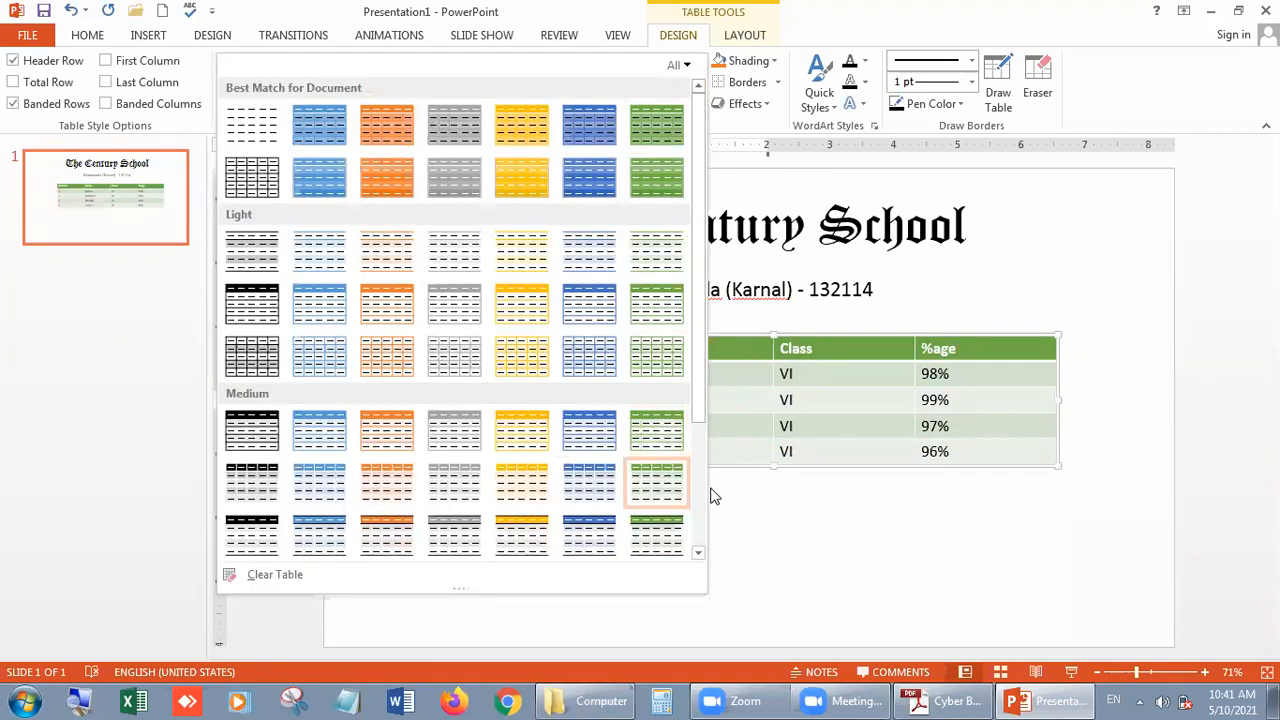
pyautogui.click(884, 16)
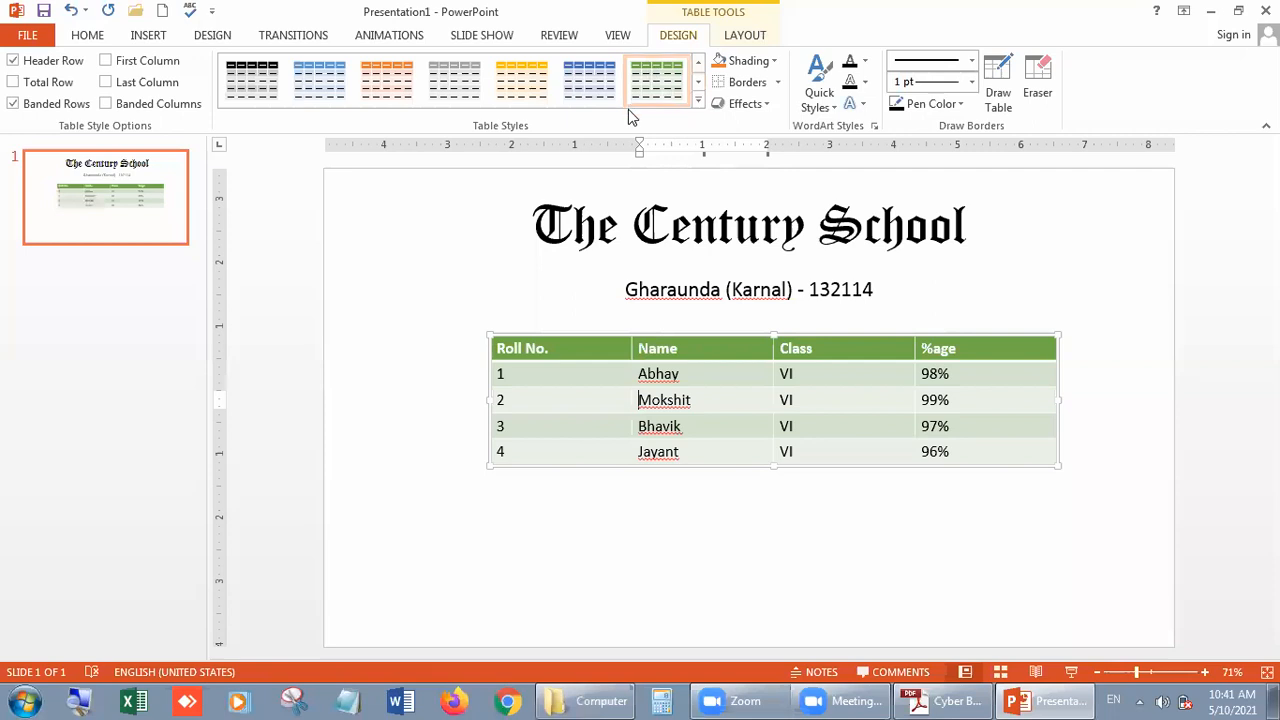
pyautogui.click(698, 105)
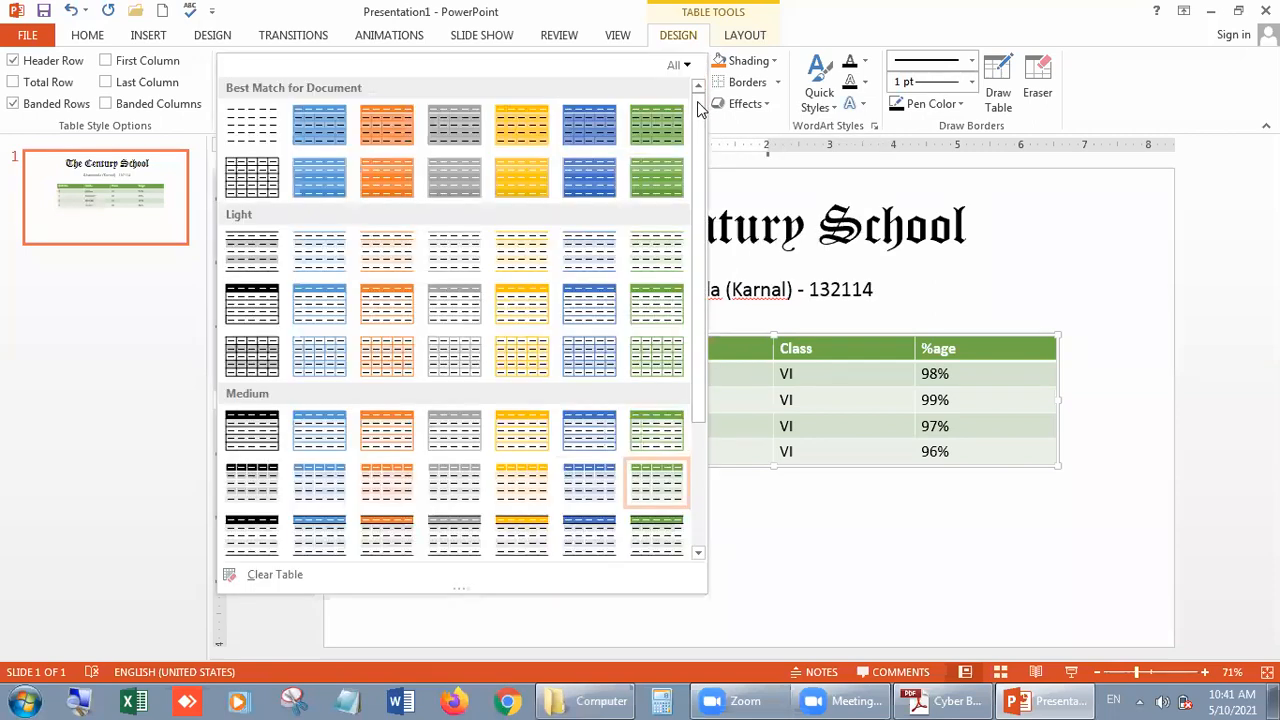
pyautogui.click(240, 432)
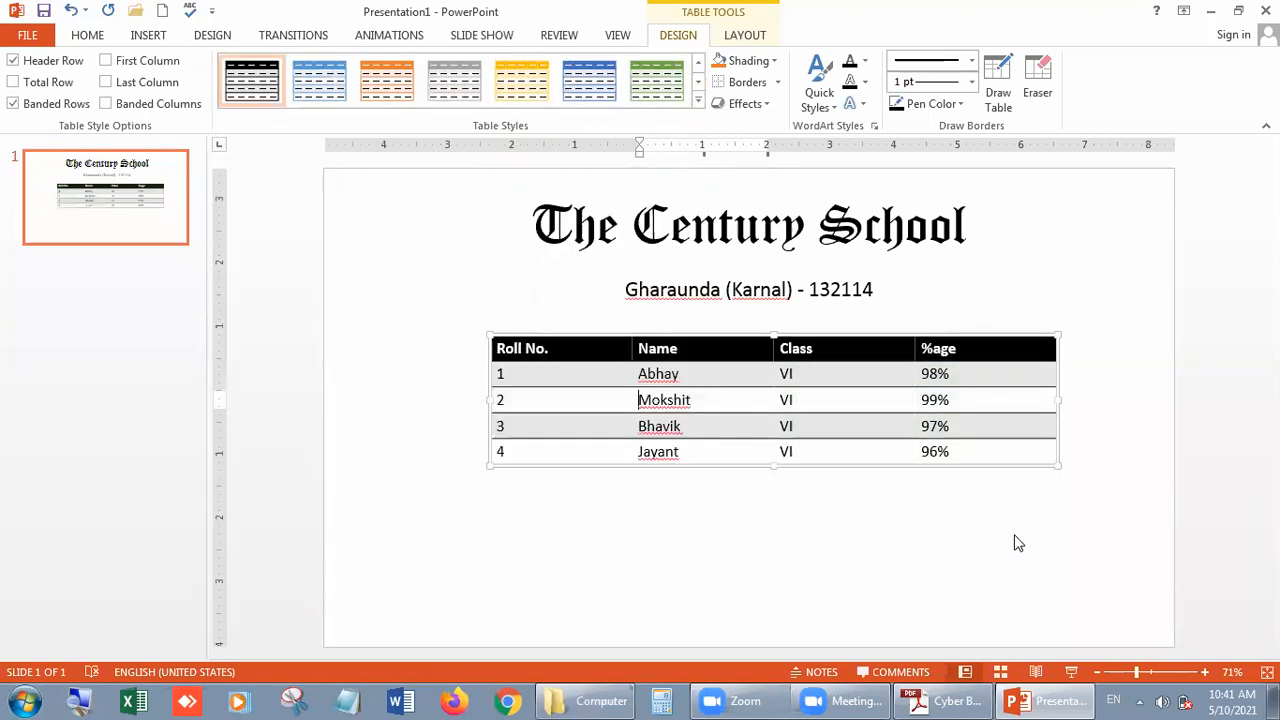